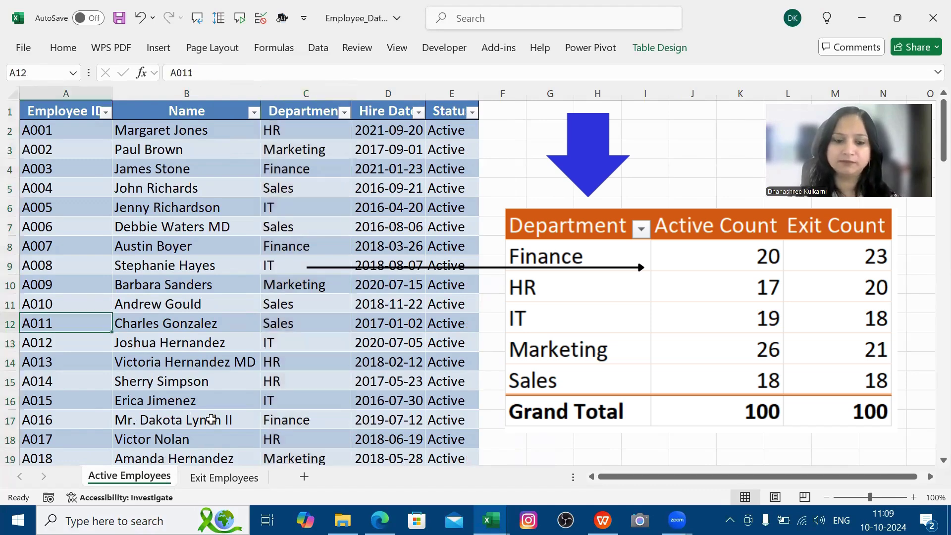
Add the Active Employees table to the Data Model and close the Power Pivot window.
click(227, 478)
click(129, 476)
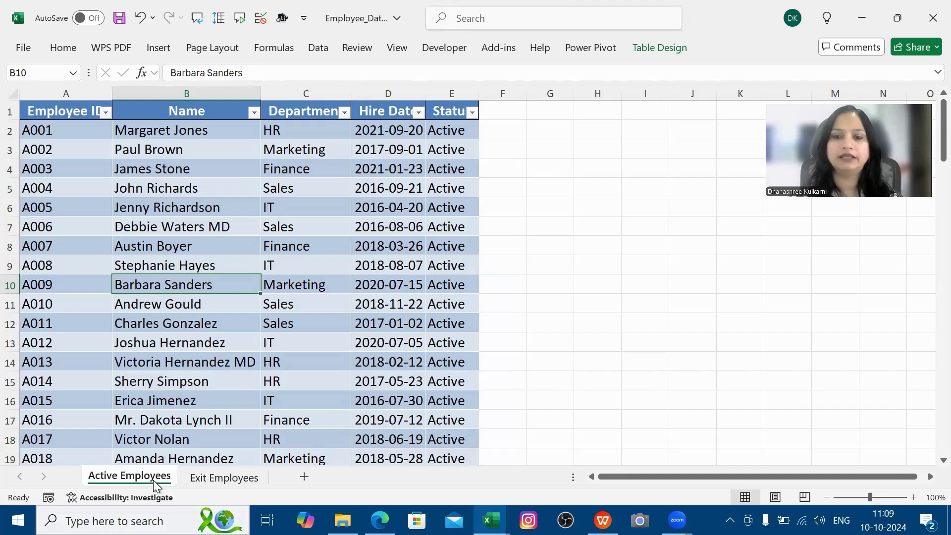
click(571, 47)
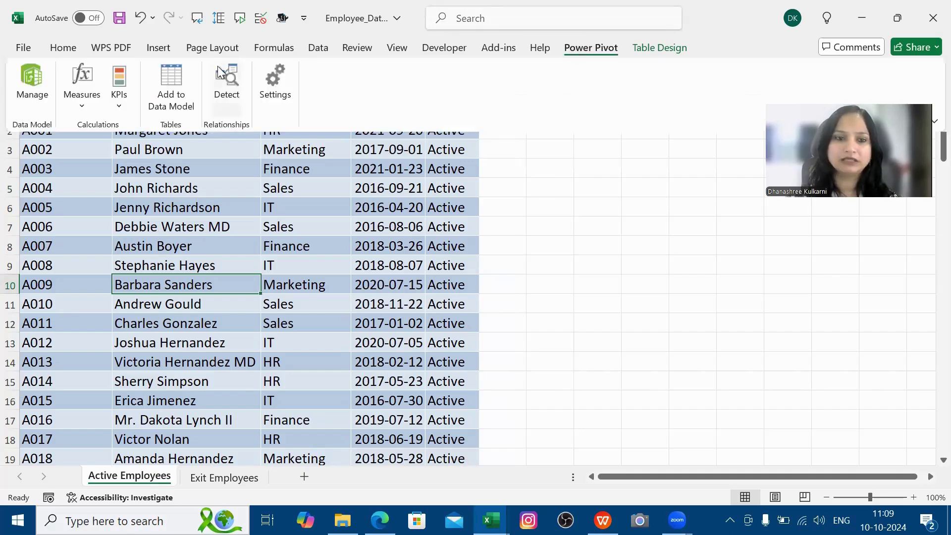
click(183, 106)
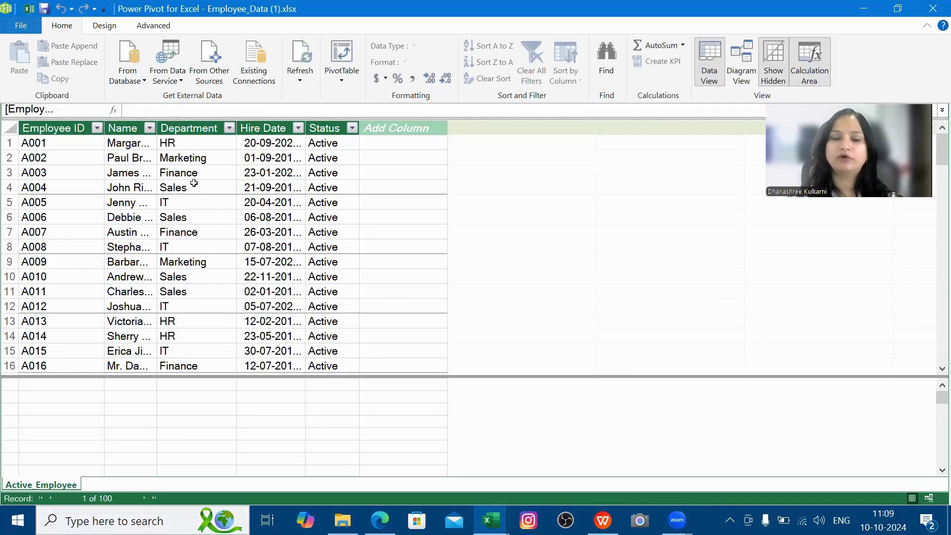
click(228, 178)
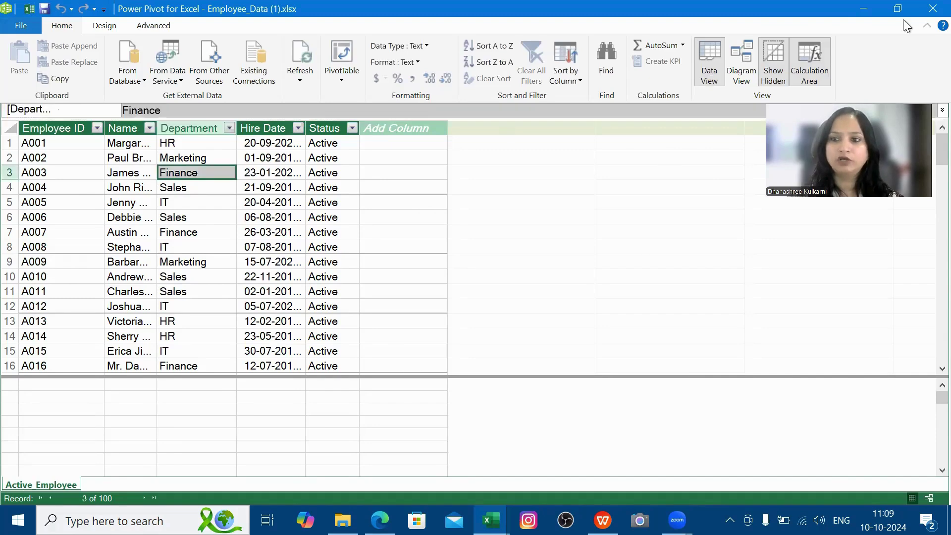
click(933, 8)
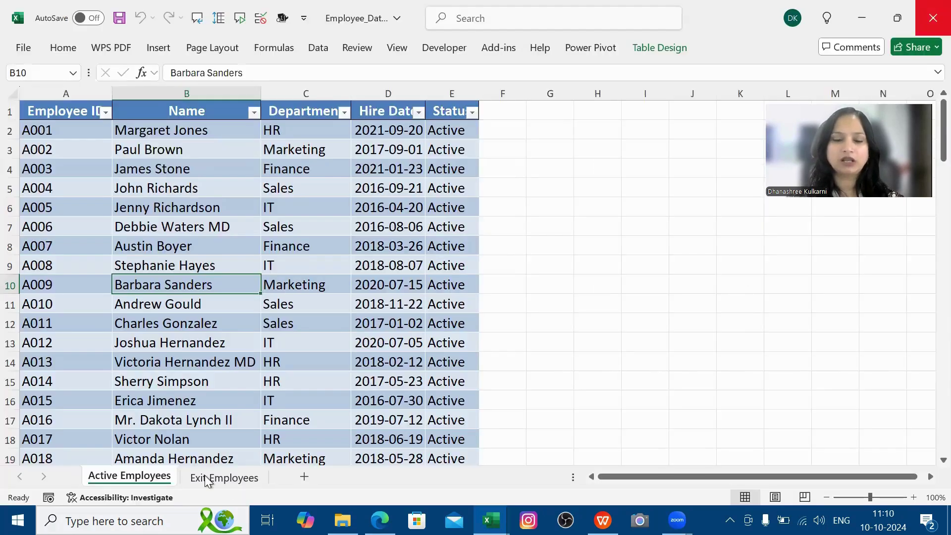
Add the Exit Employees table to the Data Model and return to the workbook.
click(205, 476)
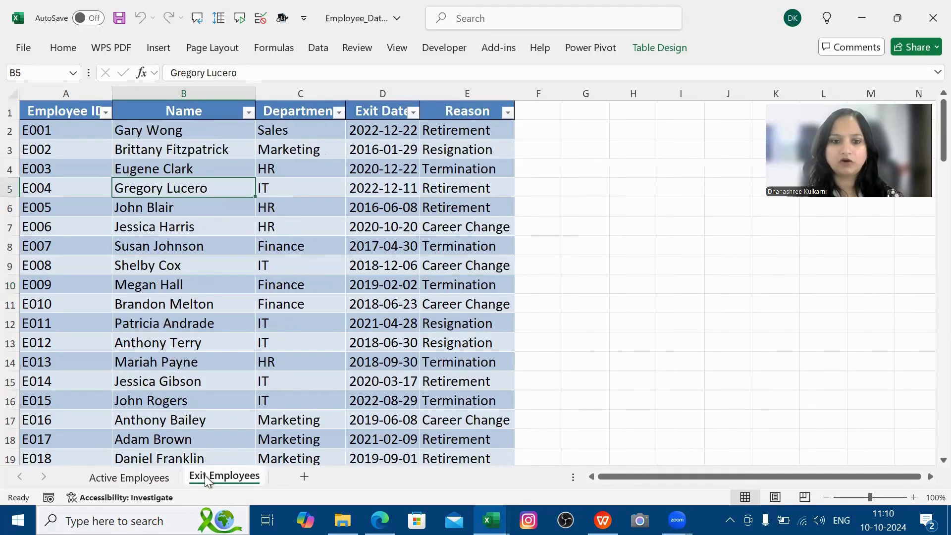
click(226, 209)
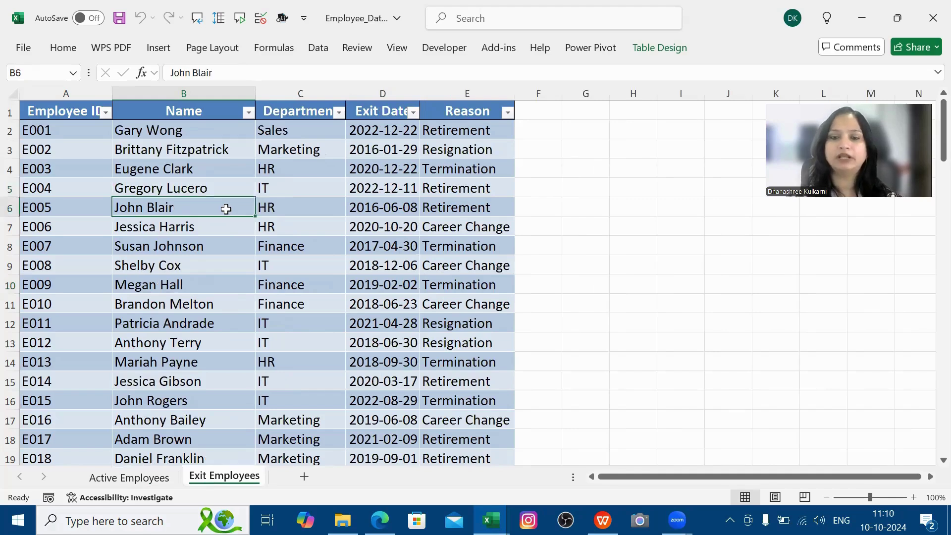
click(572, 47)
click(174, 102)
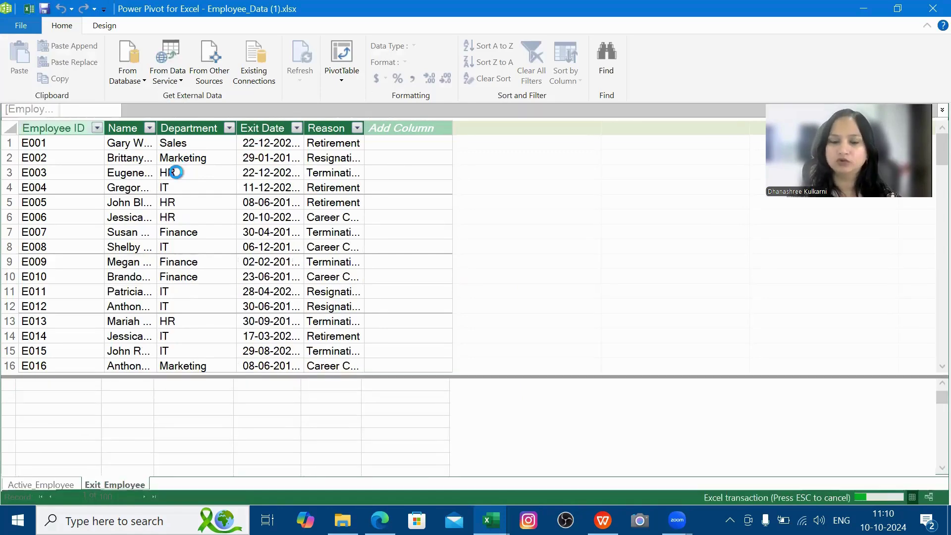
click(176, 172)
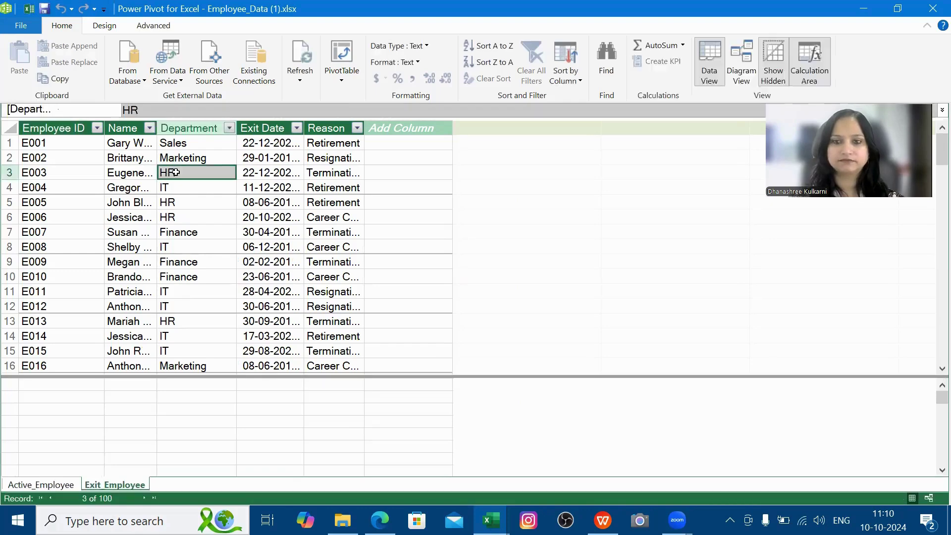
click(927, 12)
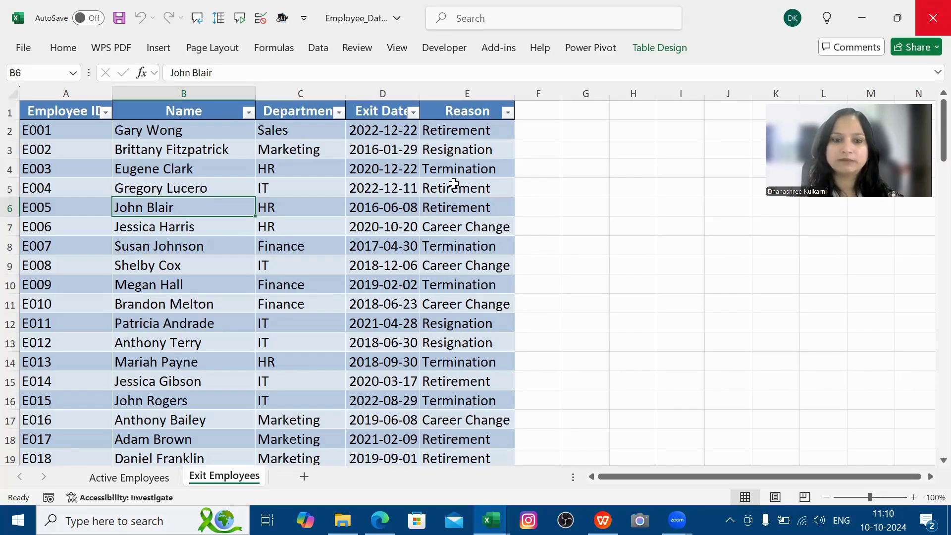
Insert a PivotTable from the Data Model on a new worksheet.
key(Down)
key(Down)
key(Down)
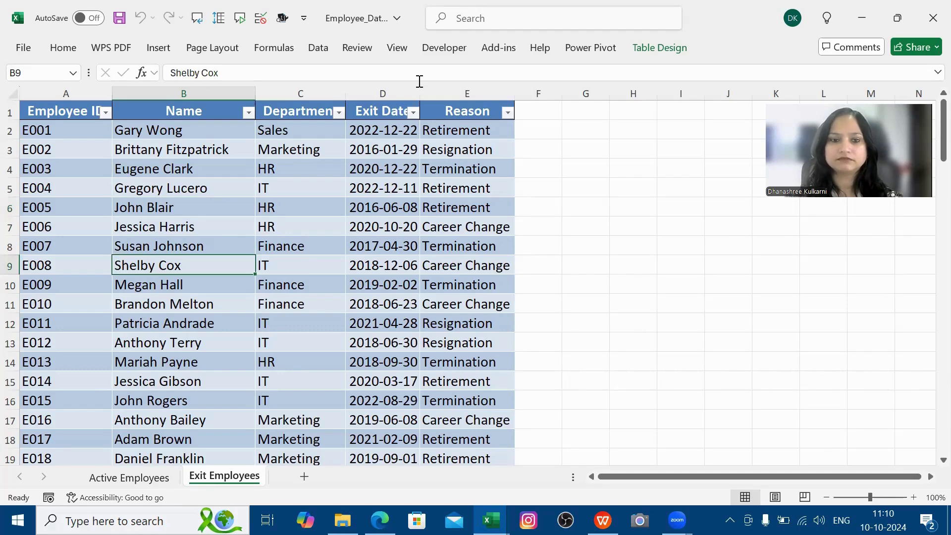
click(159, 48)
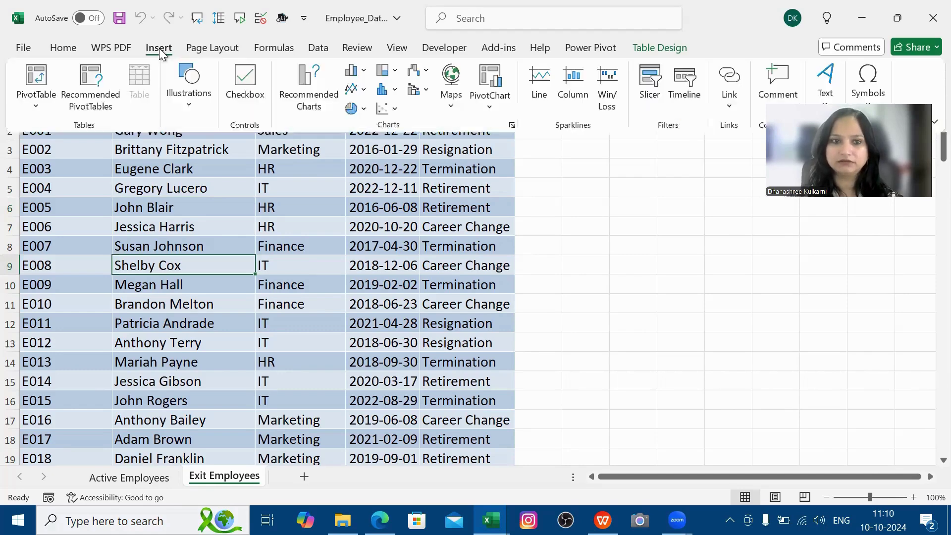
click(40, 102)
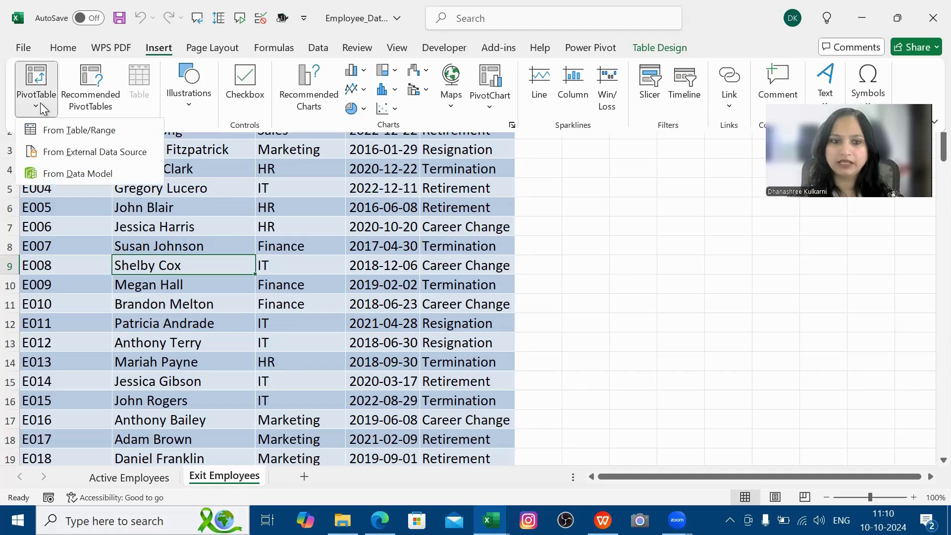
click(70, 173)
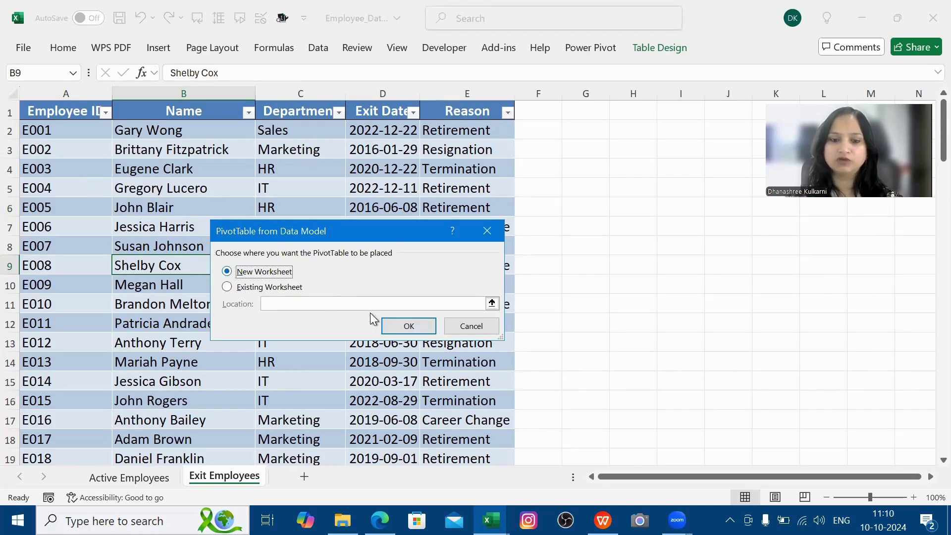
click(390, 323)
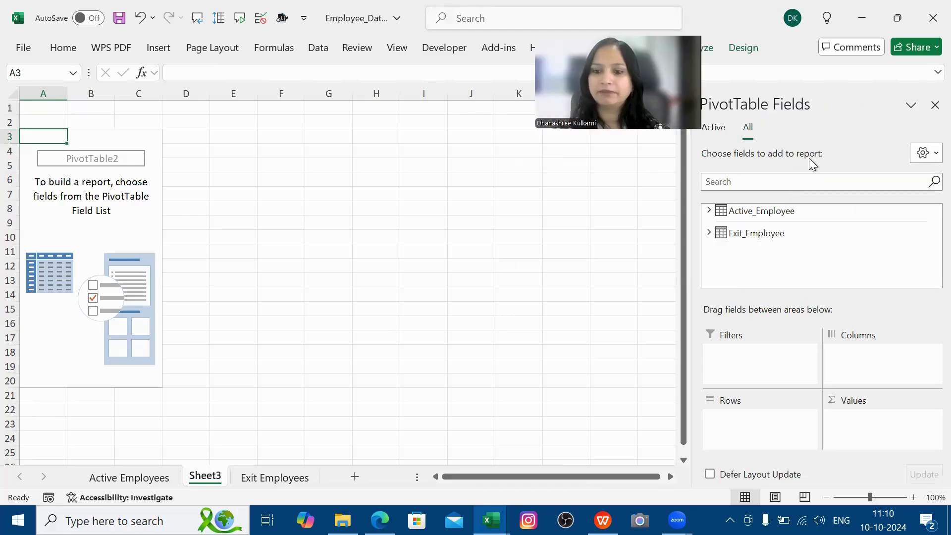
Build the PivotTable with Department from Active_Employee as rows and counts of Employee ID from Active_Employee and Exit_Employee as values.
click(769, 215)
click(768, 215)
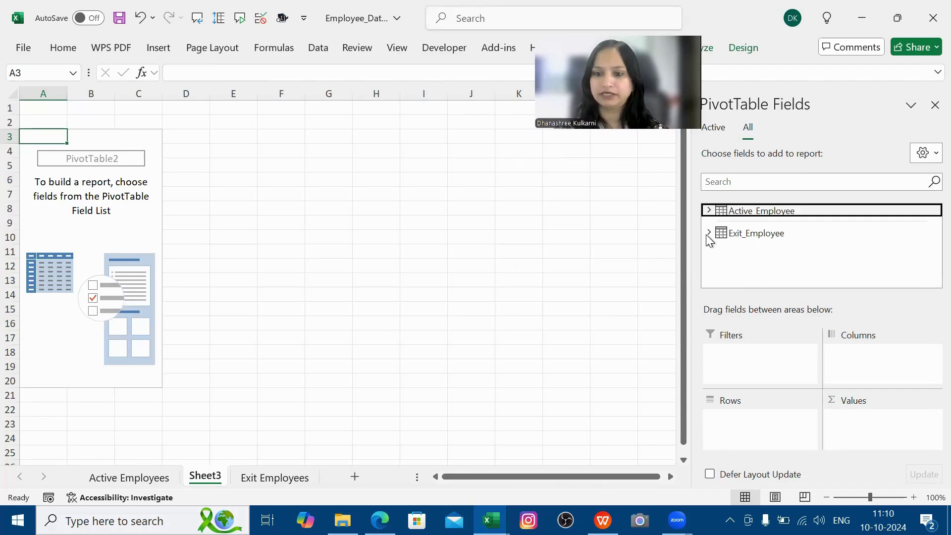
click(707, 234)
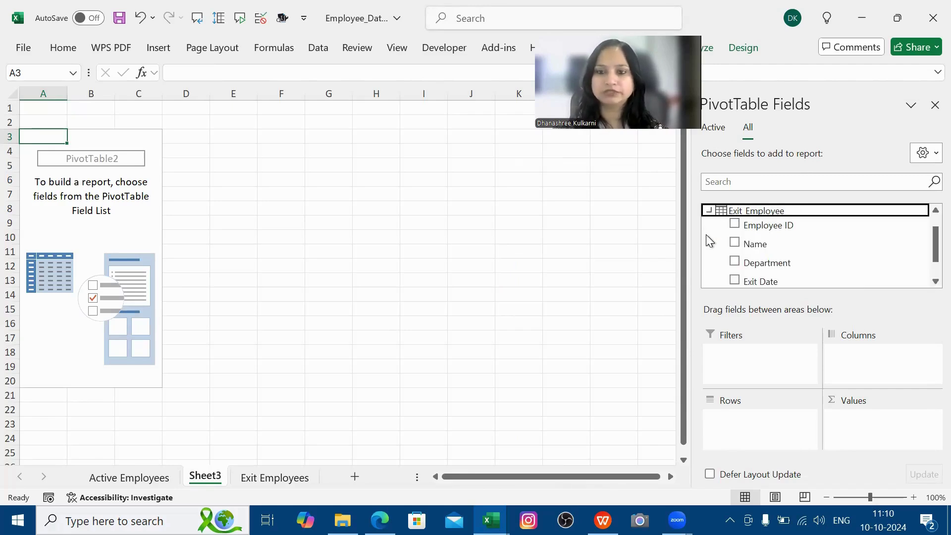
drag(776, 226, 866, 426)
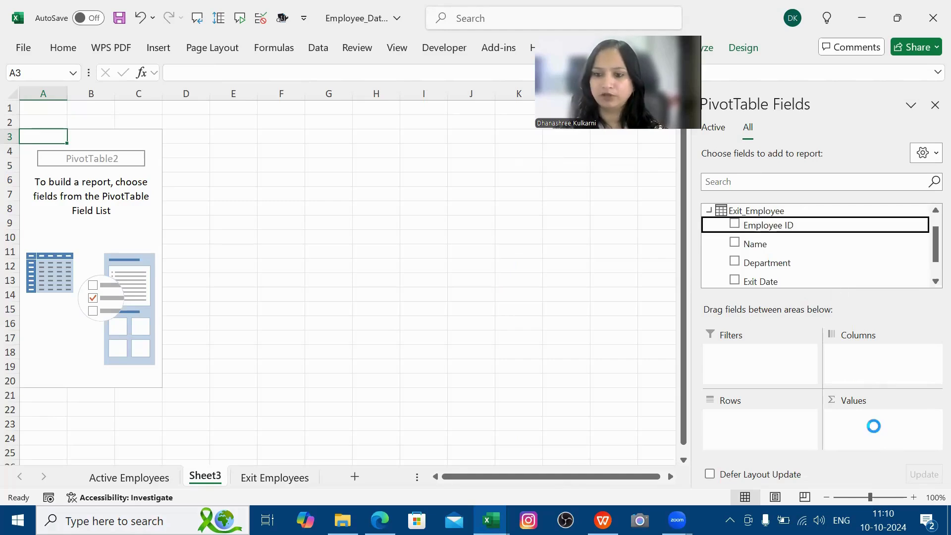
drag(764, 268, 755, 420)
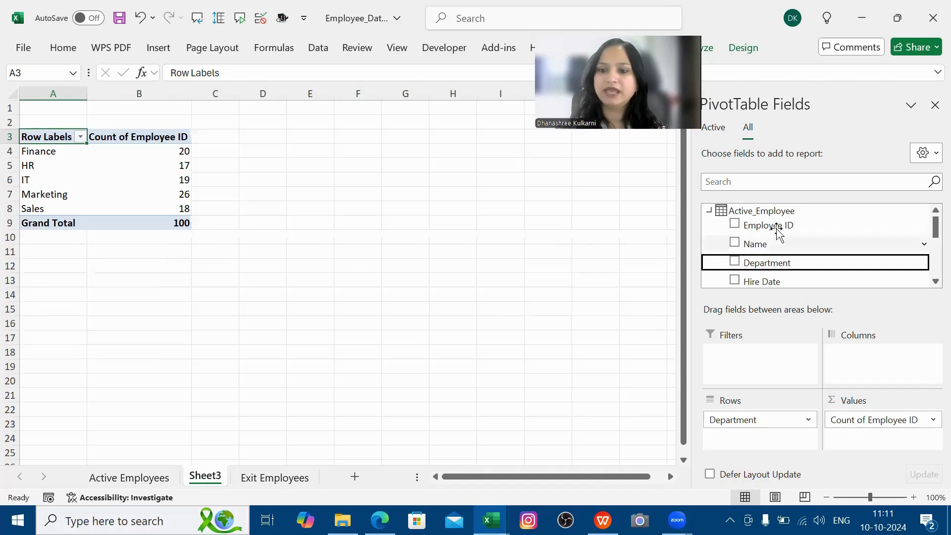
drag(777, 230, 867, 439)
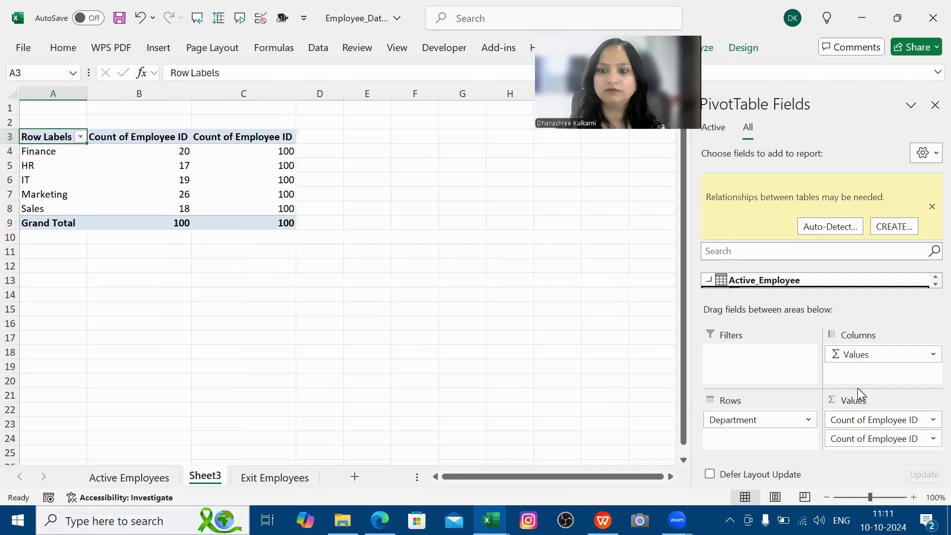
Examine the two Employee ID counts per department in the PivotTable and the notice about table relationships.
click(350, 167)
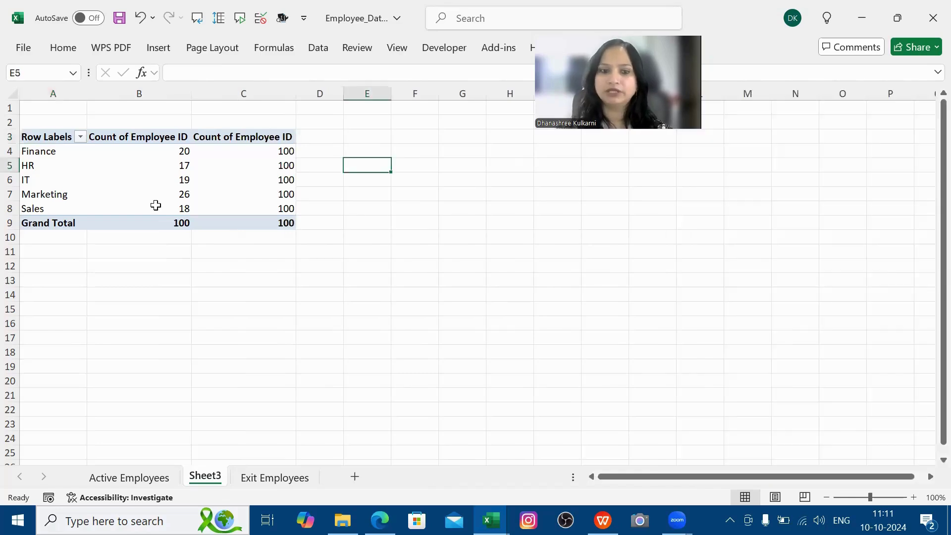
click(99, 186)
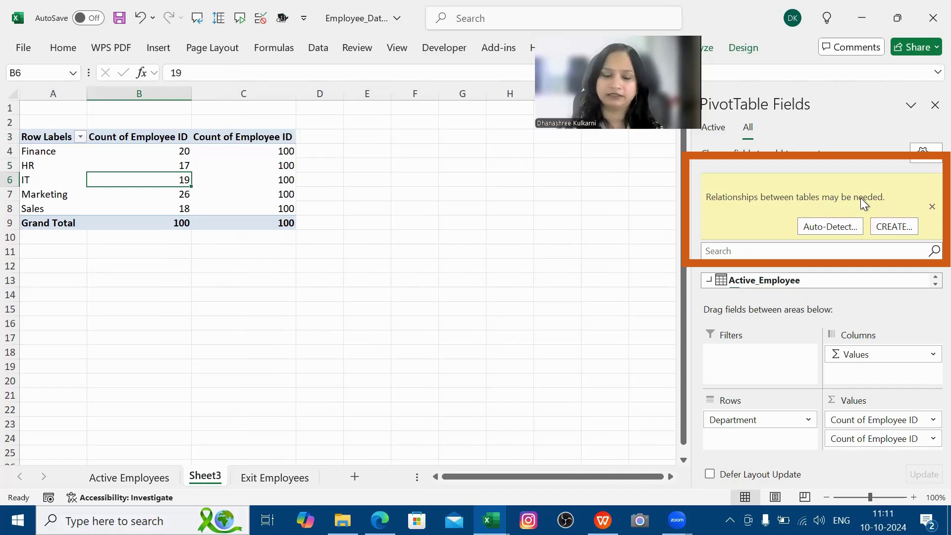
click(391, 151)
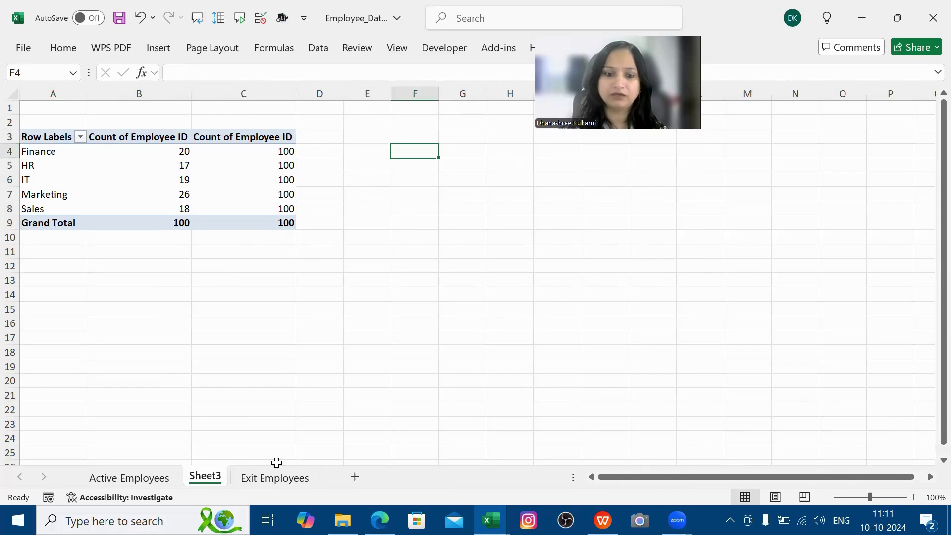
Compare the Department and Employee ID columns of the Exit Employees and Active Employees sheets for a usable common key.
click(276, 478)
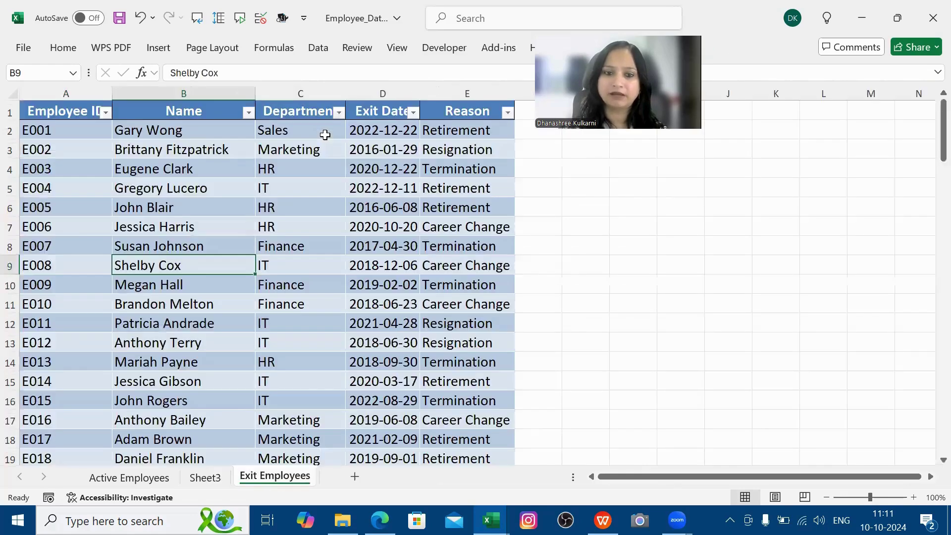
click(324, 134)
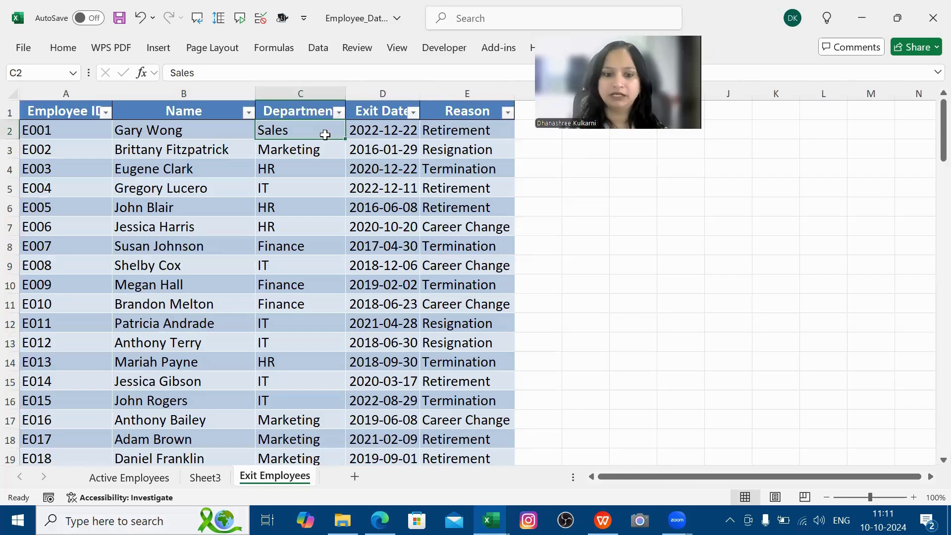
key(ctrl+Page_Up)
key(ctrl+Page_Up)
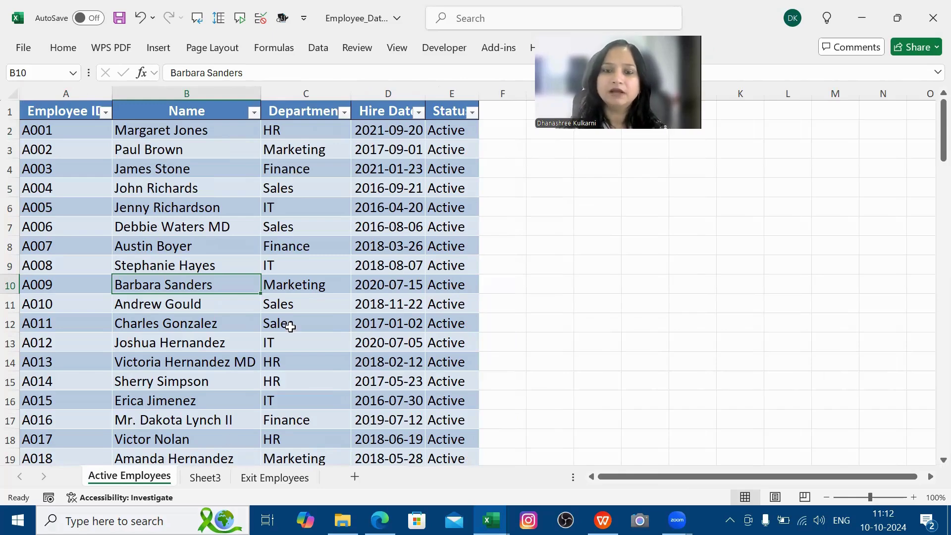
key(Right)
key(Up)
key(Up)
key(Up)
key(Up)
key(Up)
key(Up)
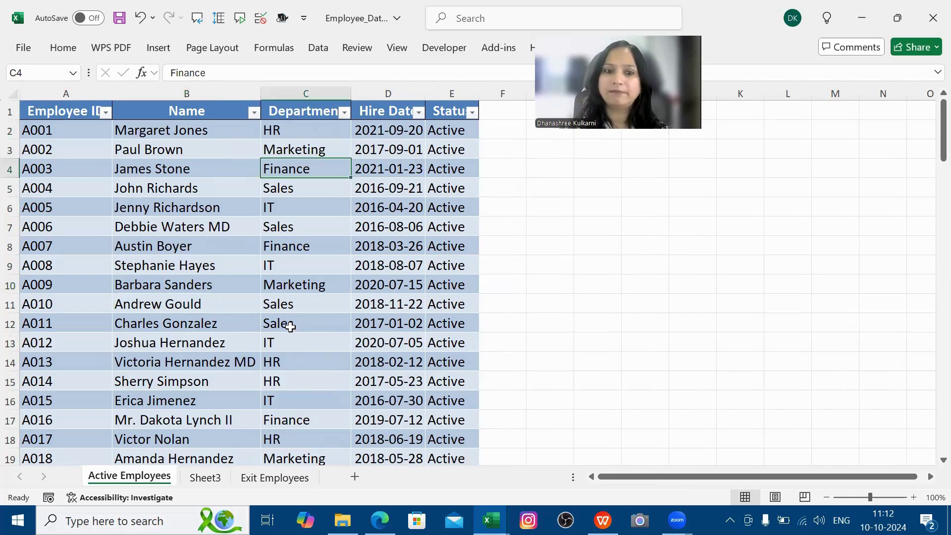
click(105, 173)
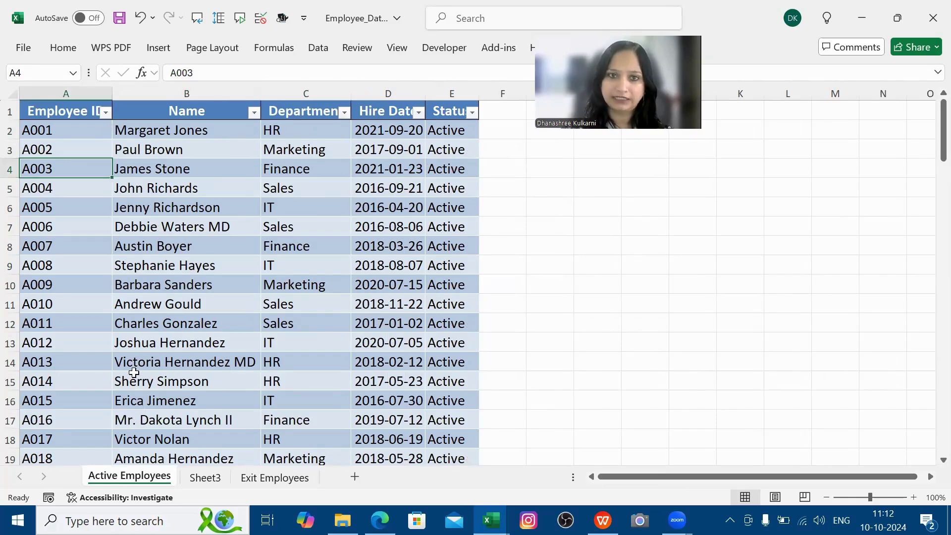
click(299, 479)
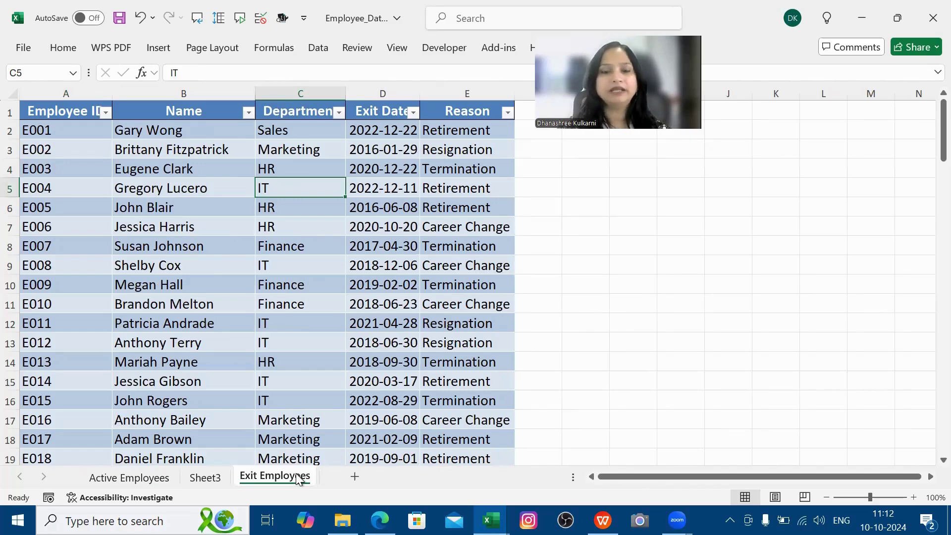
click(164, 209)
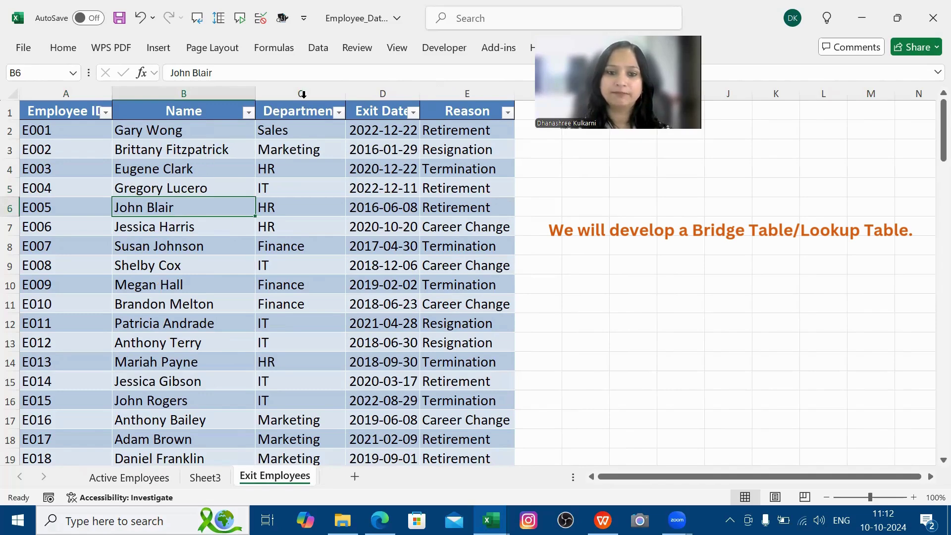
Copy the Department column of the Exit Employees sheet into column A of a new worksheet.
click(303, 94)
key(ctrl+c)
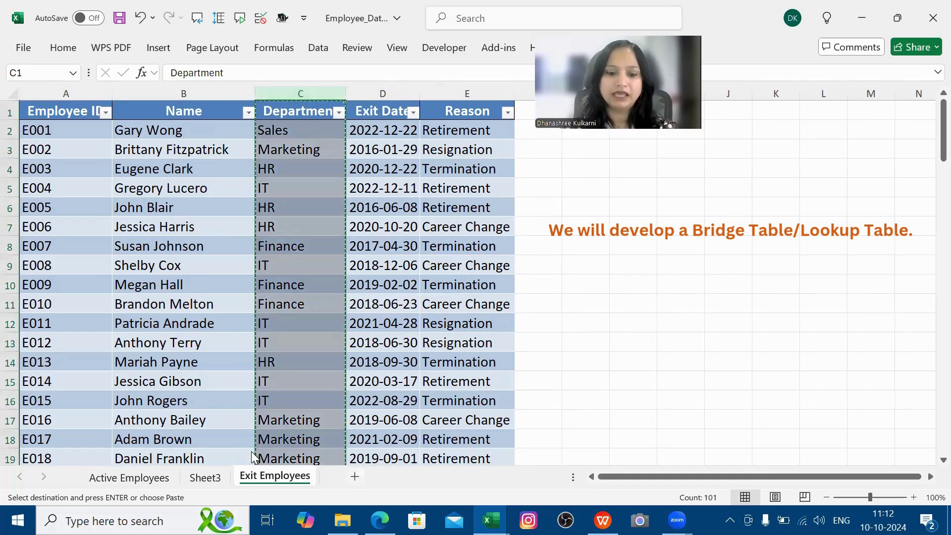
key(shift+F11)
key(ctrl+v)
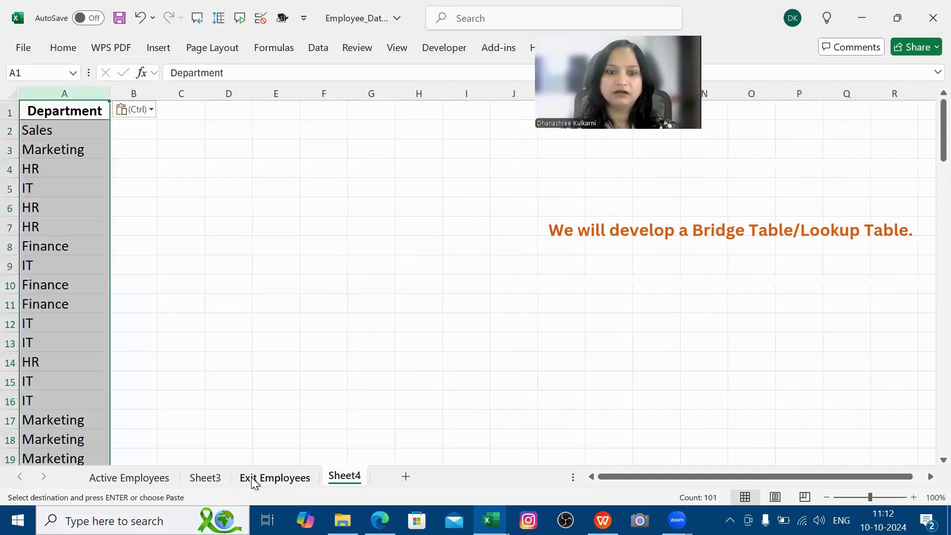
Copy the Department column of the Active Employees sheet into column D of Sheet4.
click(254, 479)
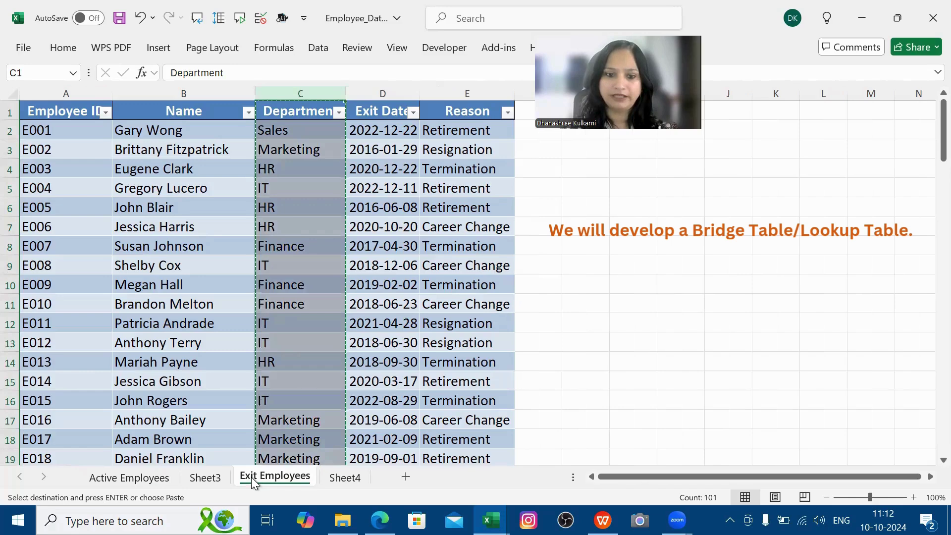
click(144, 477)
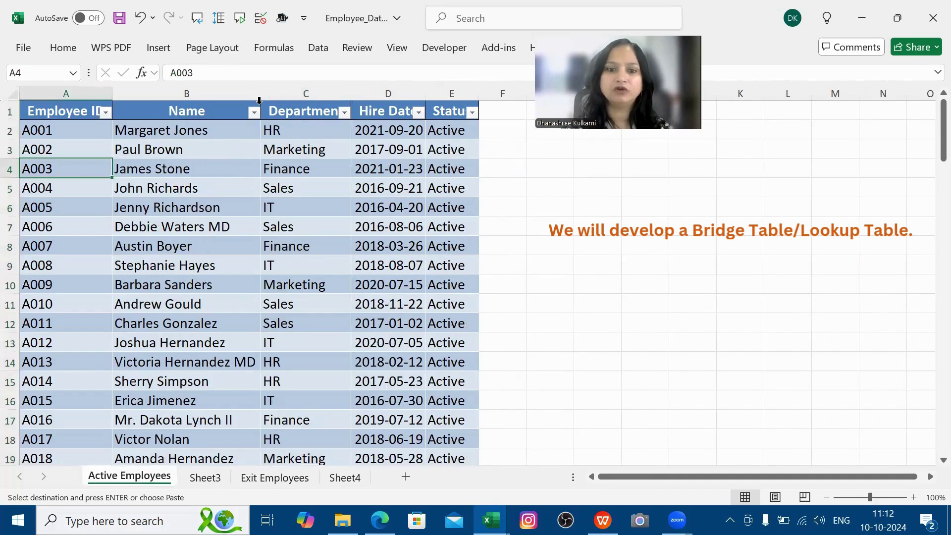
click(303, 102)
click(346, 477)
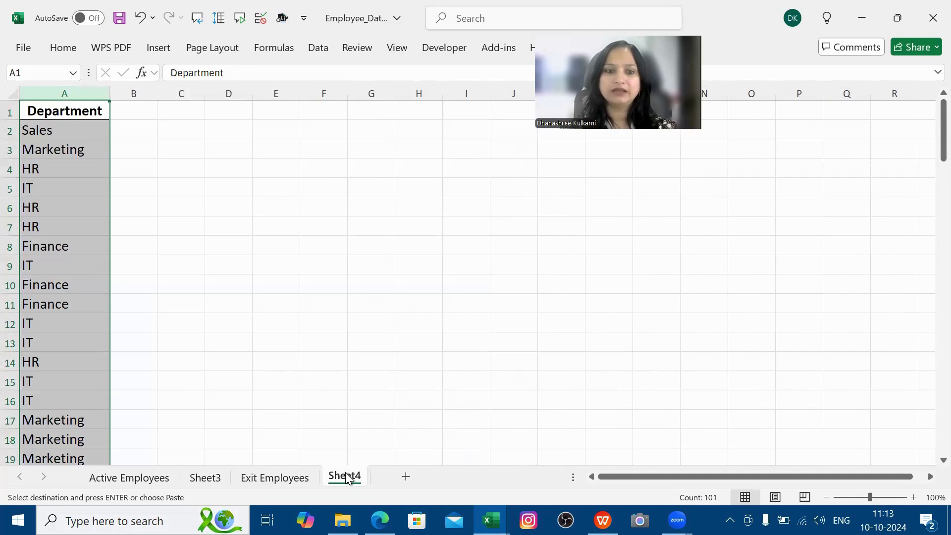
click(223, 112)
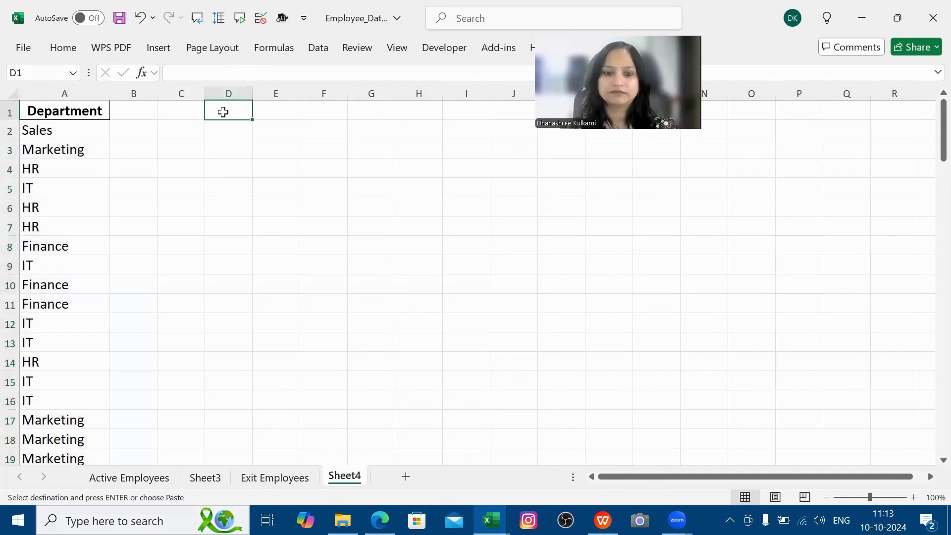
key(ctrl+v)
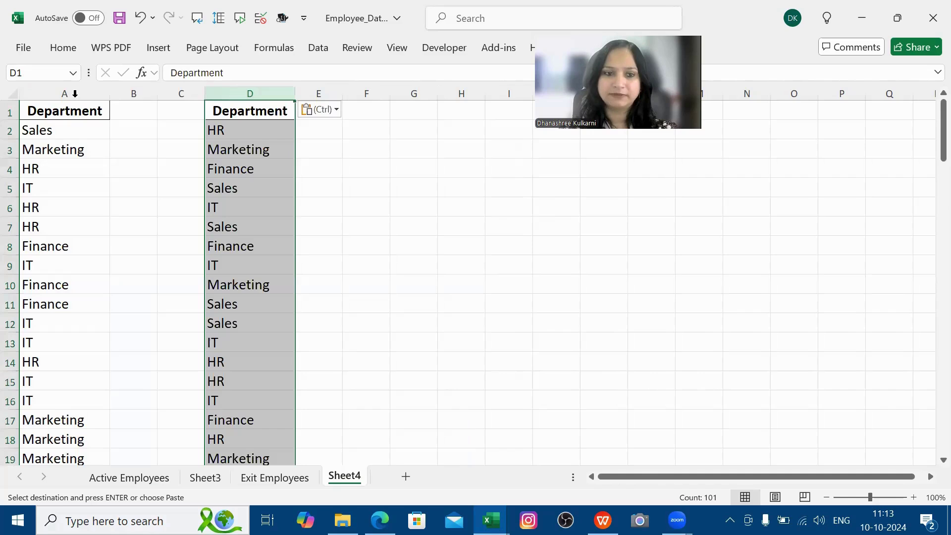
Remove the duplicate values from the Department list in column A of Sheet4, treating the first row as a header.
click(75, 93)
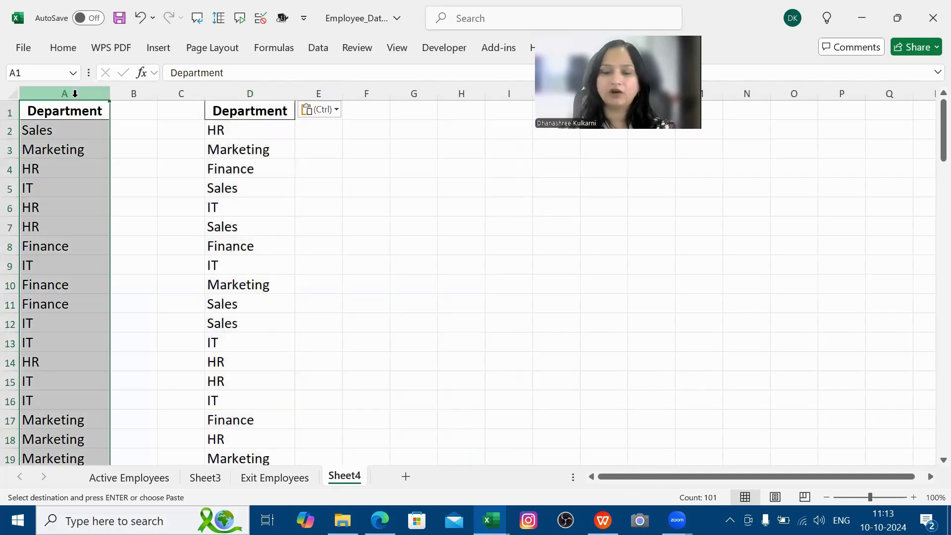
click(318, 48)
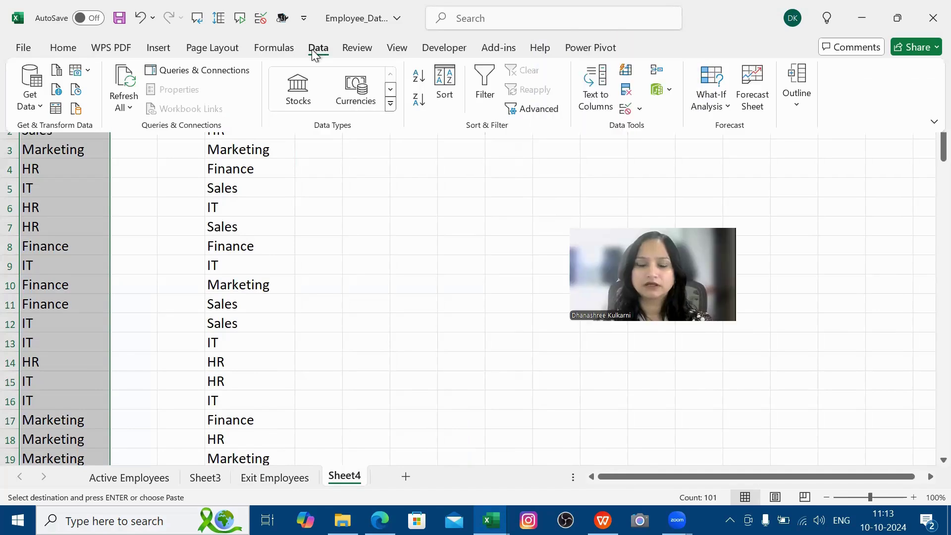
click(318, 48)
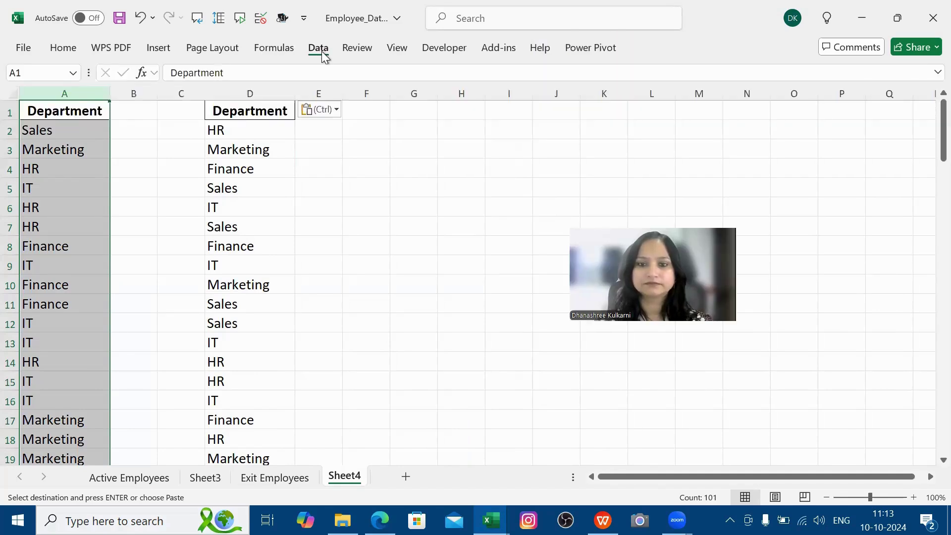
click(323, 53)
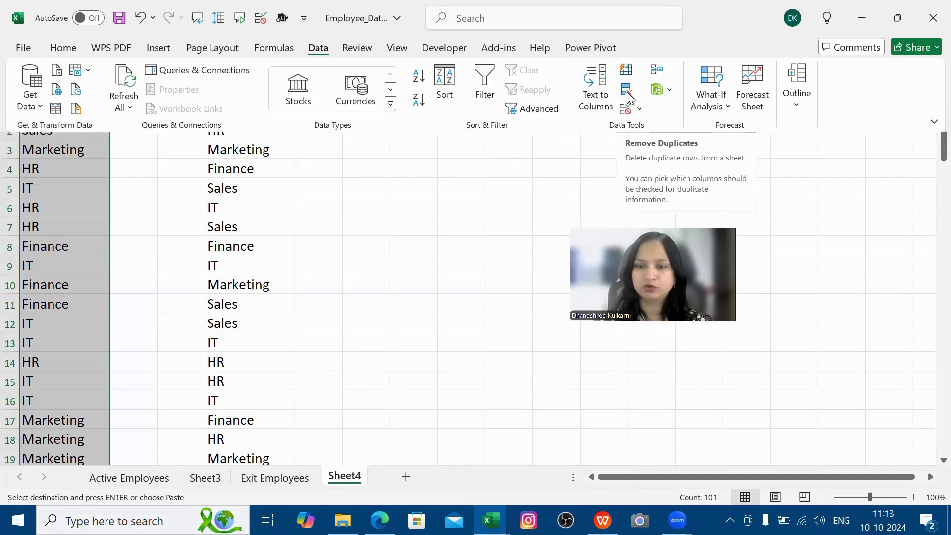
click(627, 93)
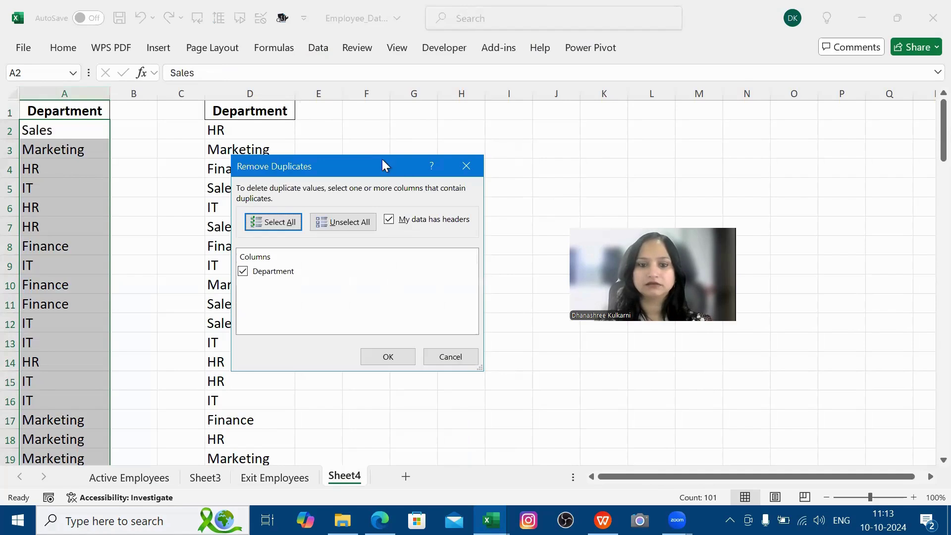
drag(375, 162, 496, 84)
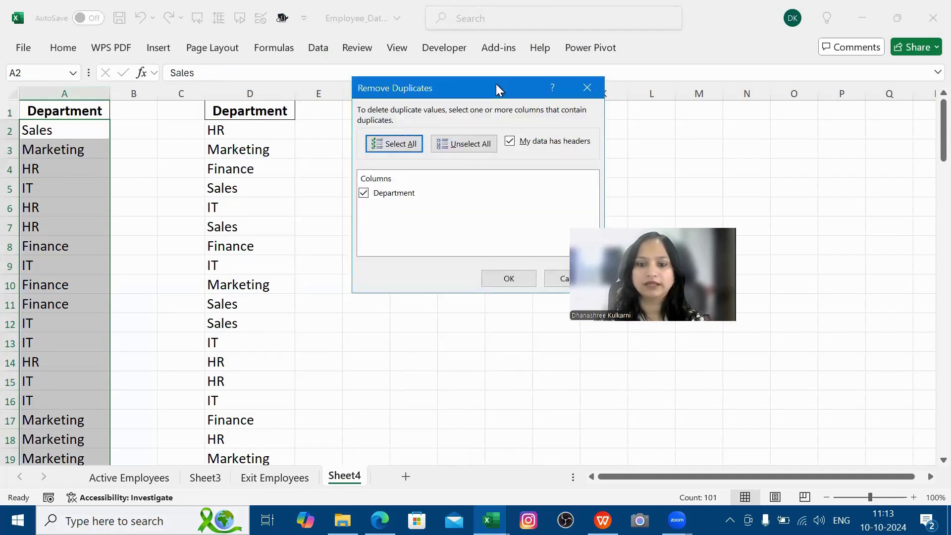
key(Return)
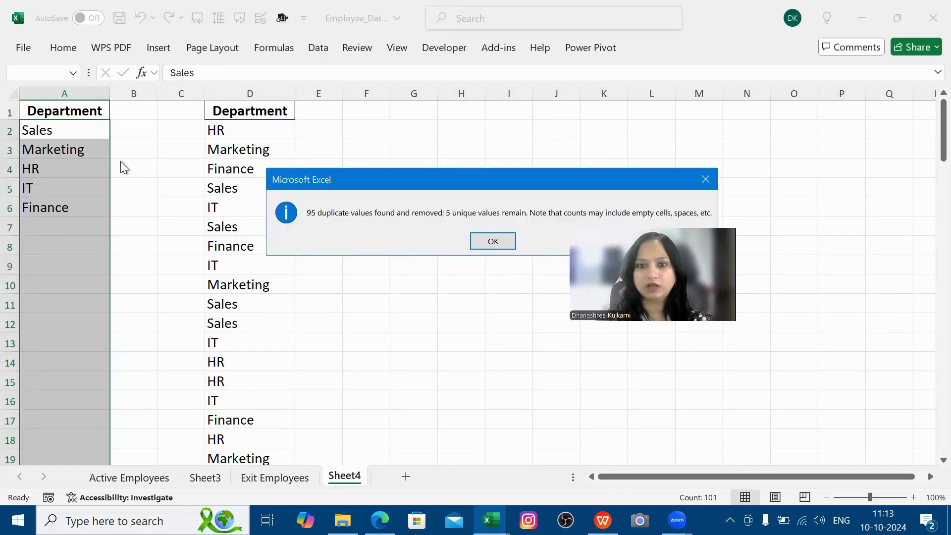
key(Return)
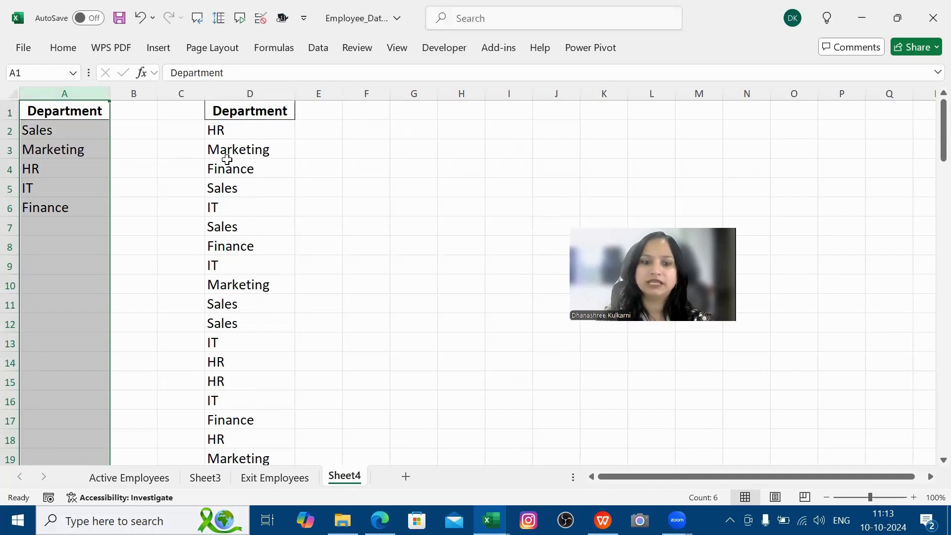
Remove the duplicate values from the Department list in column D of Sheet4.
click(230, 167)
click(251, 90)
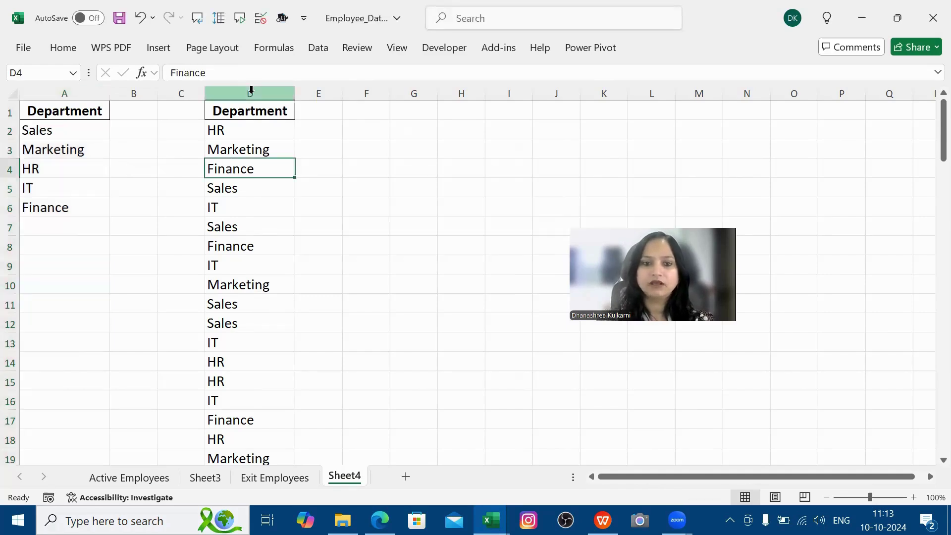
click(251, 89)
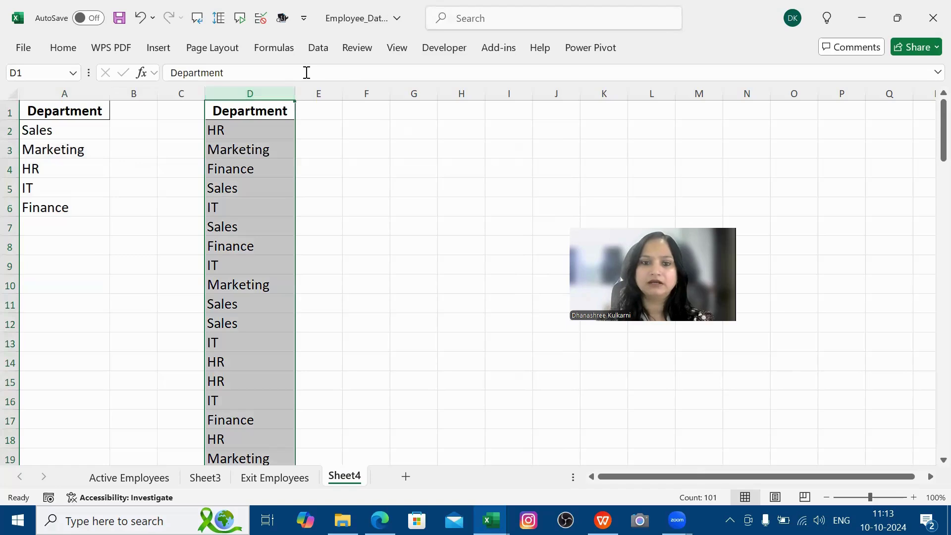
click(316, 48)
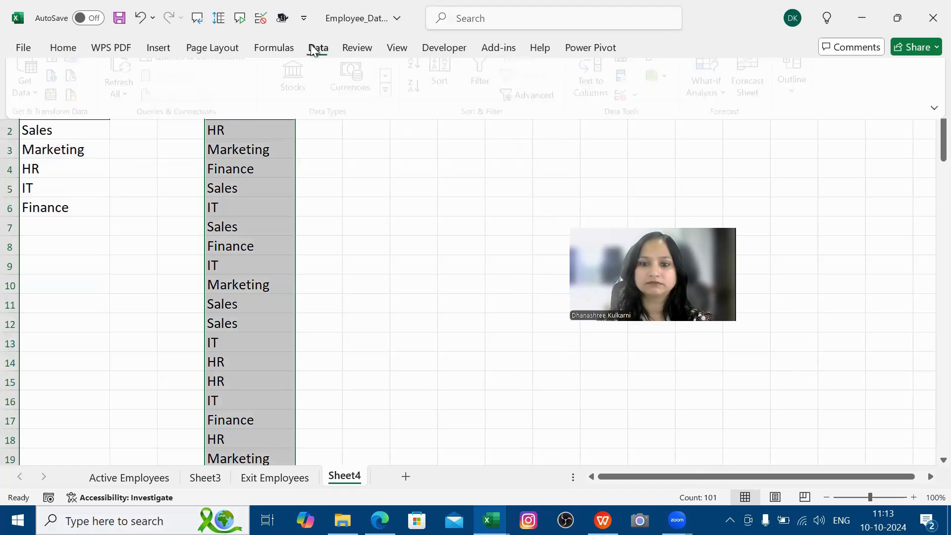
click(627, 94)
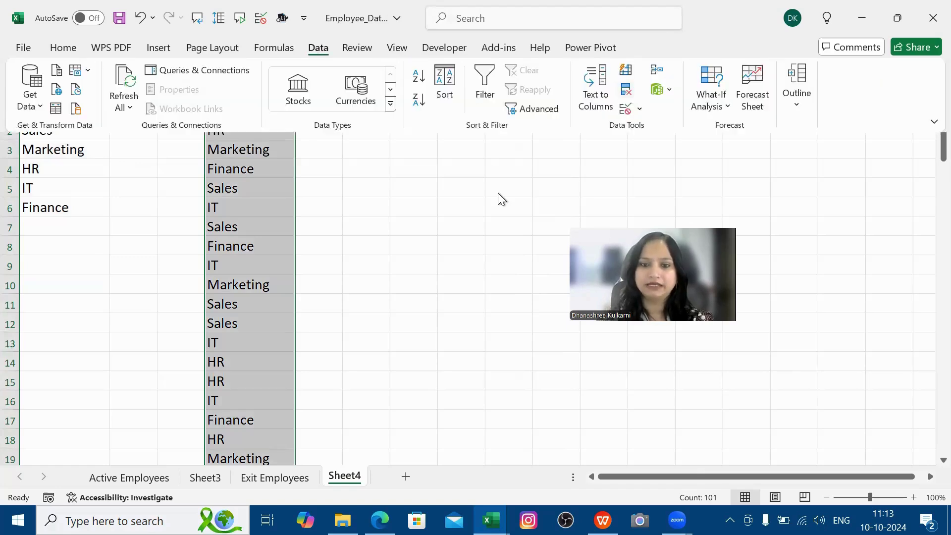
key(Return)
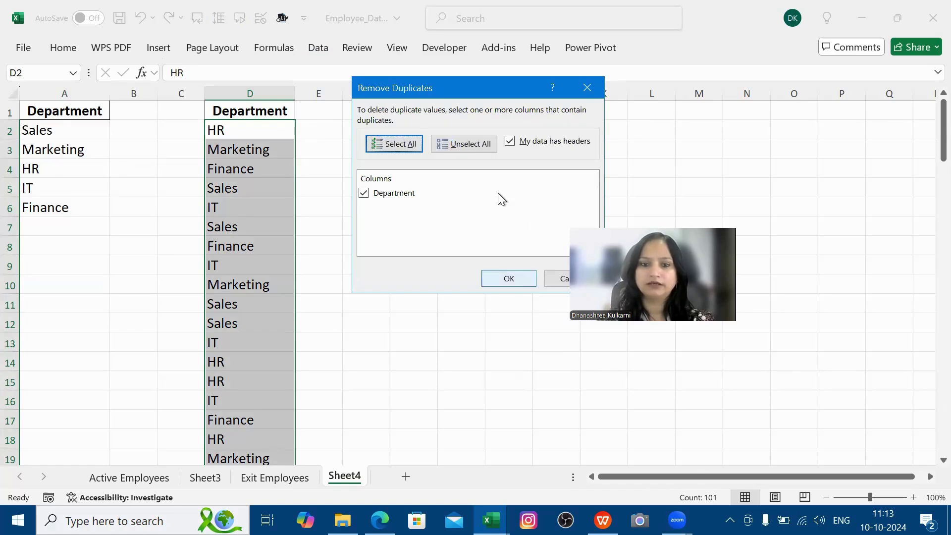
key(Return)
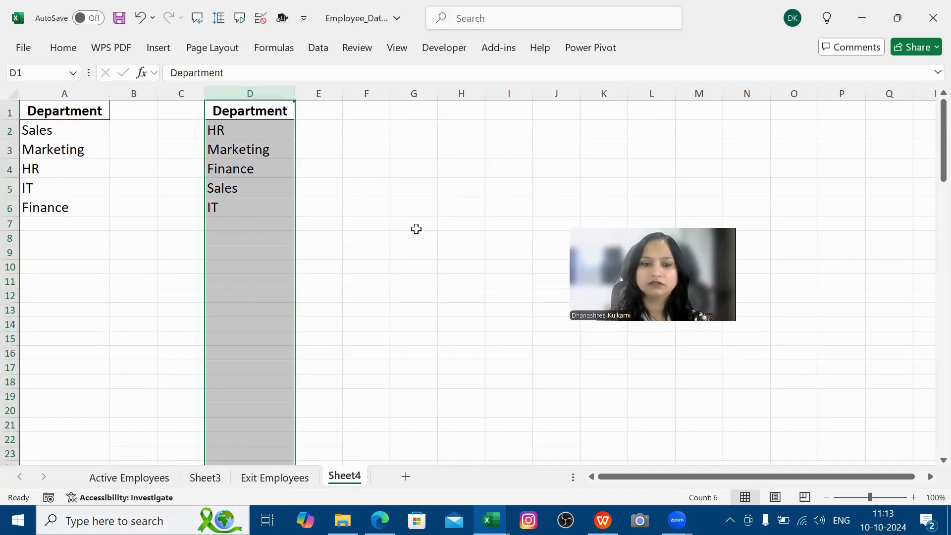
Append the department names D2:D6 to the column A list starting at A7, and delete column D.
drag(266, 131, 267, 205)
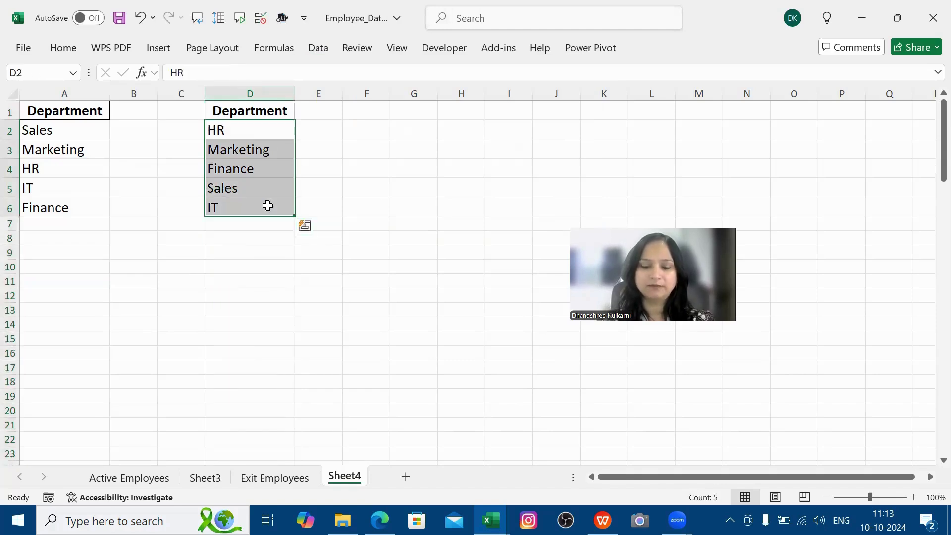
key(ctrl+c)
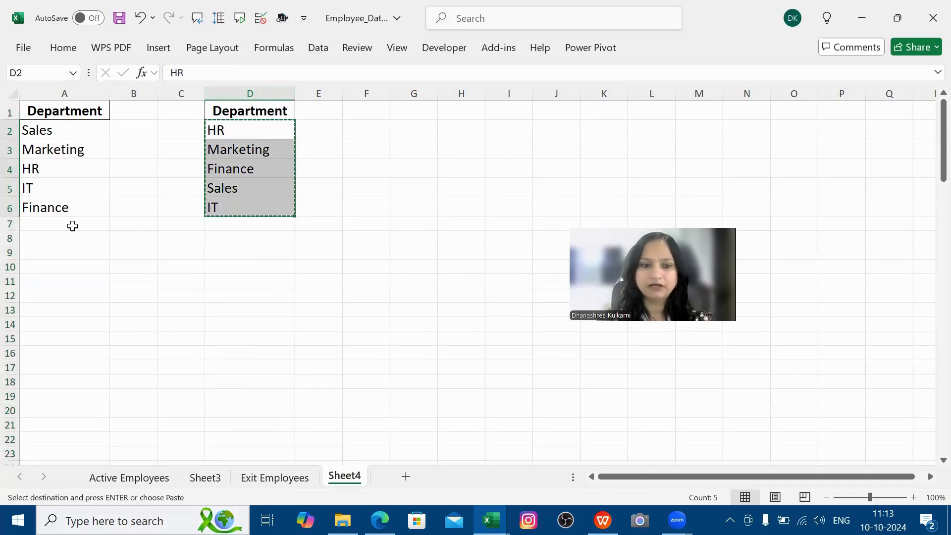
click(69, 226)
key(ctrl+v)
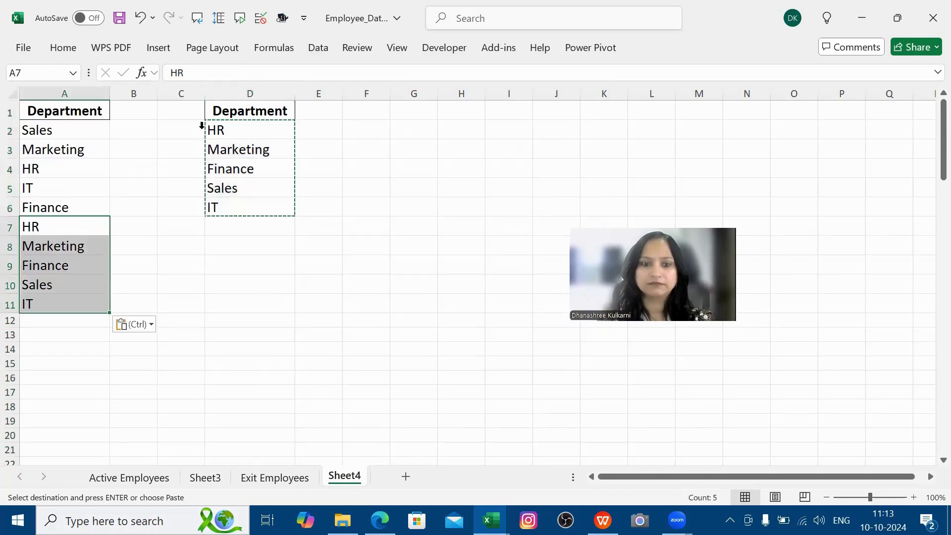
click(258, 84)
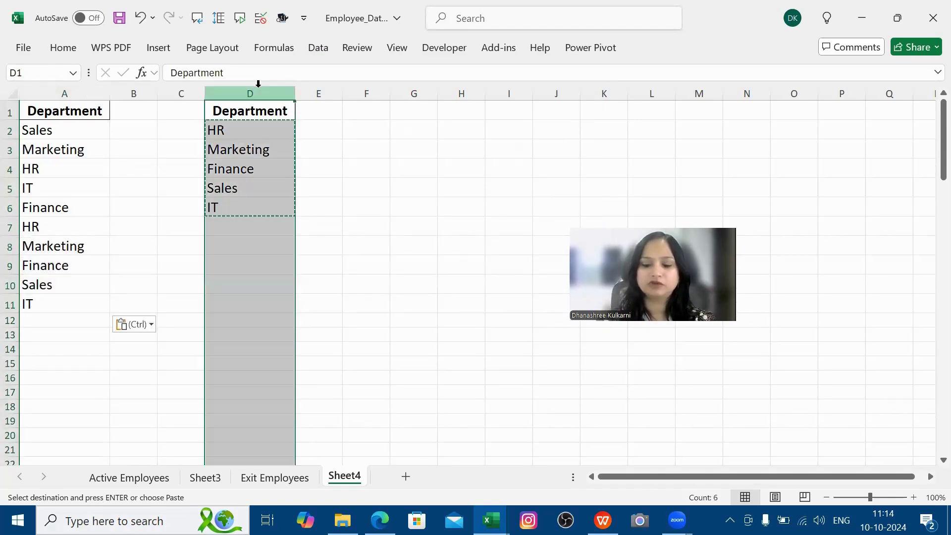
key(ctrl+minus)
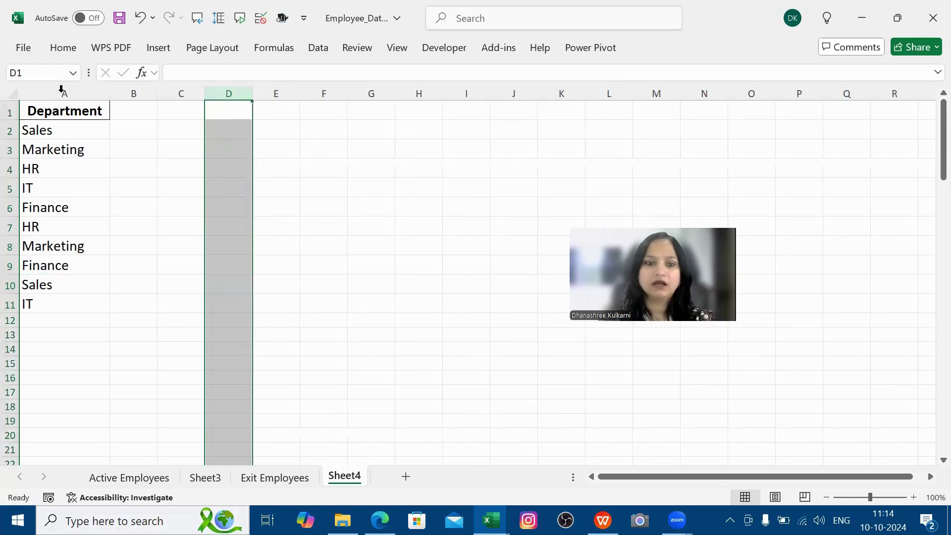
Remove the duplicate values from the combined Department list in column A.
click(61, 89)
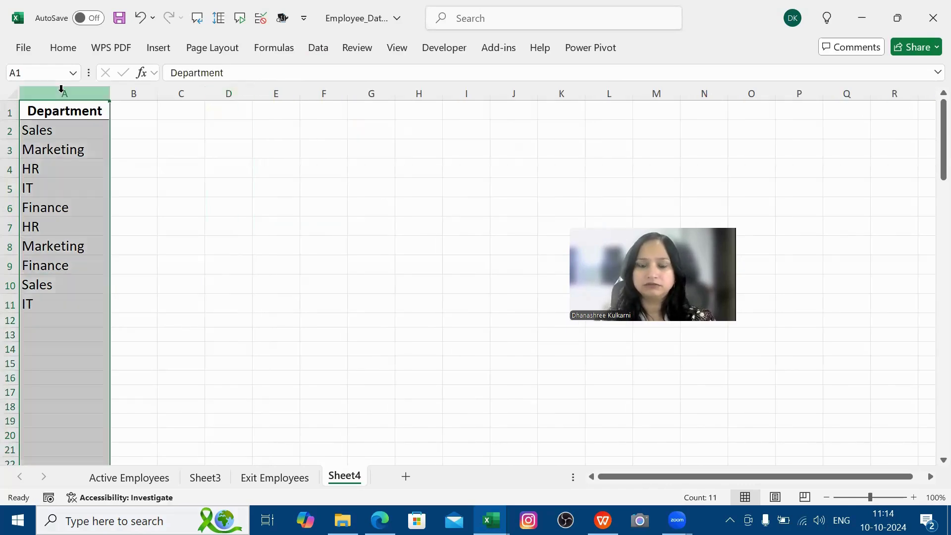
click(318, 48)
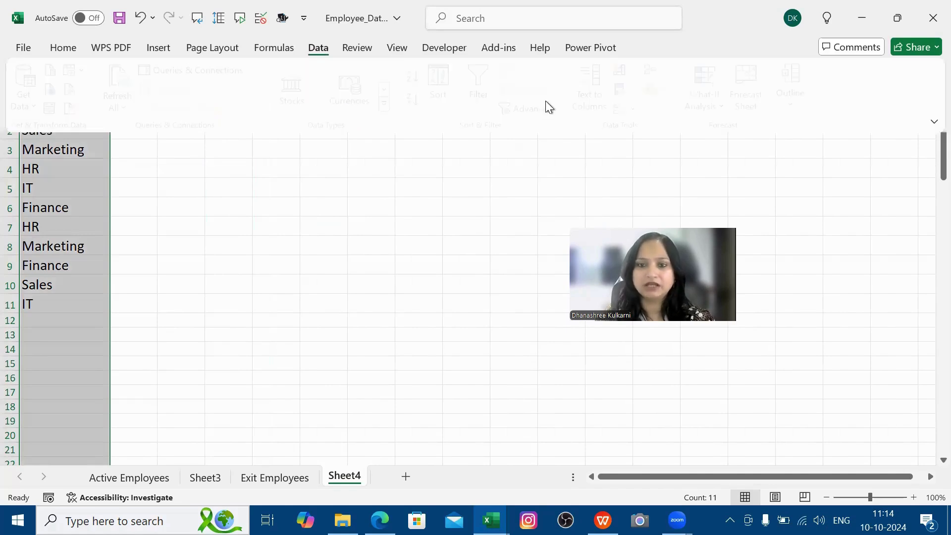
click(627, 93)
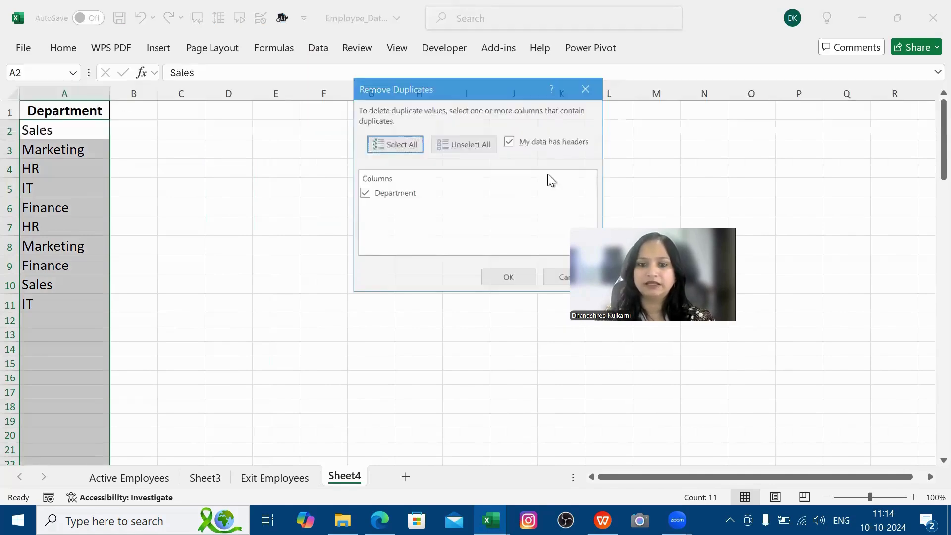
key(Return)
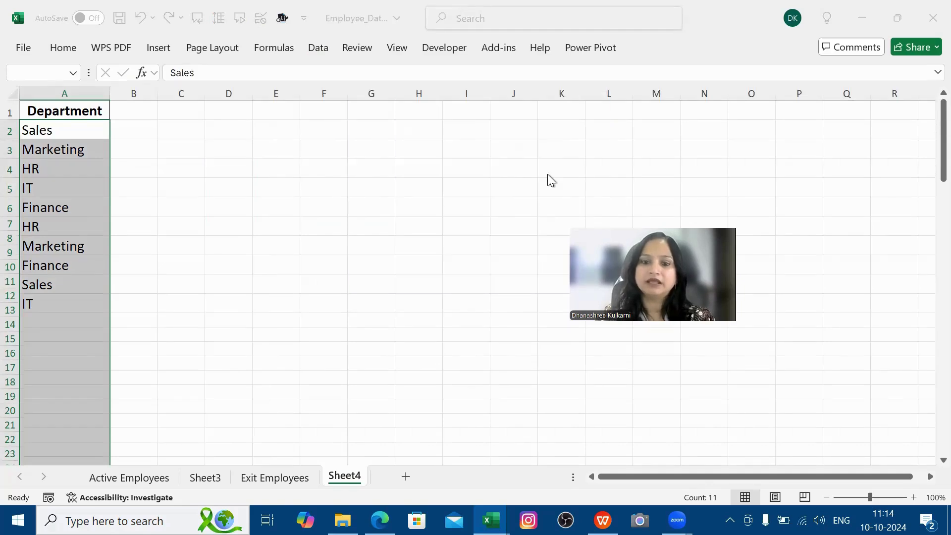
key(Return)
click(433, 149)
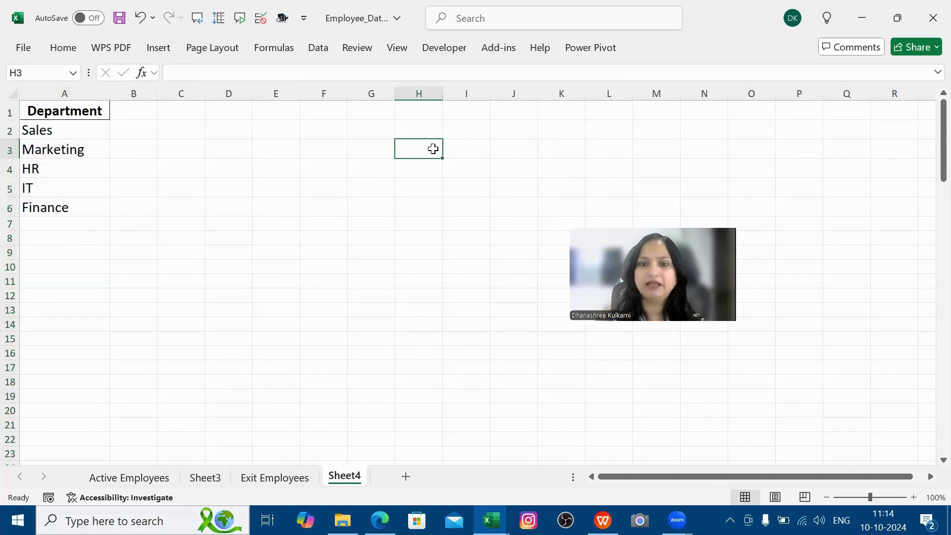
Add the department list A1:A6 to the Data Model as a table with headers.
click(71, 152)
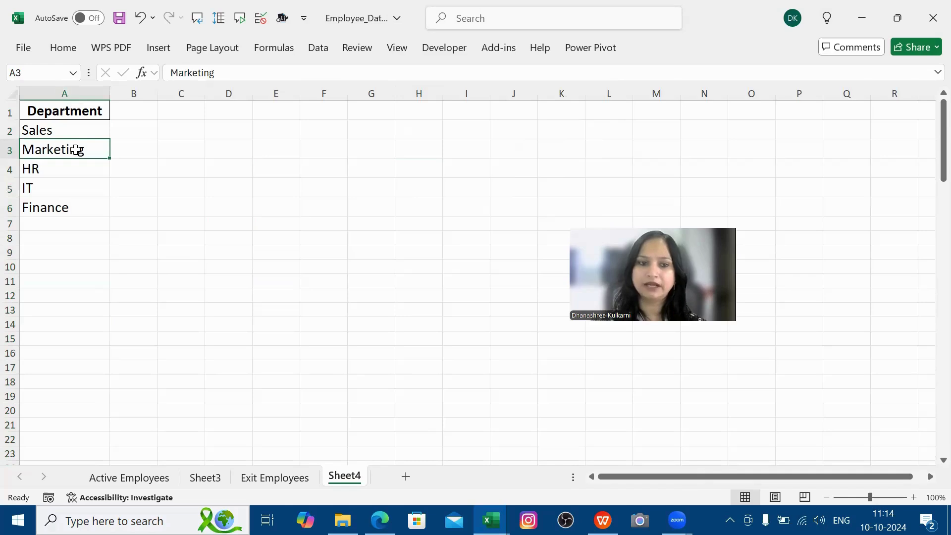
drag(65, 111, 84, 204)
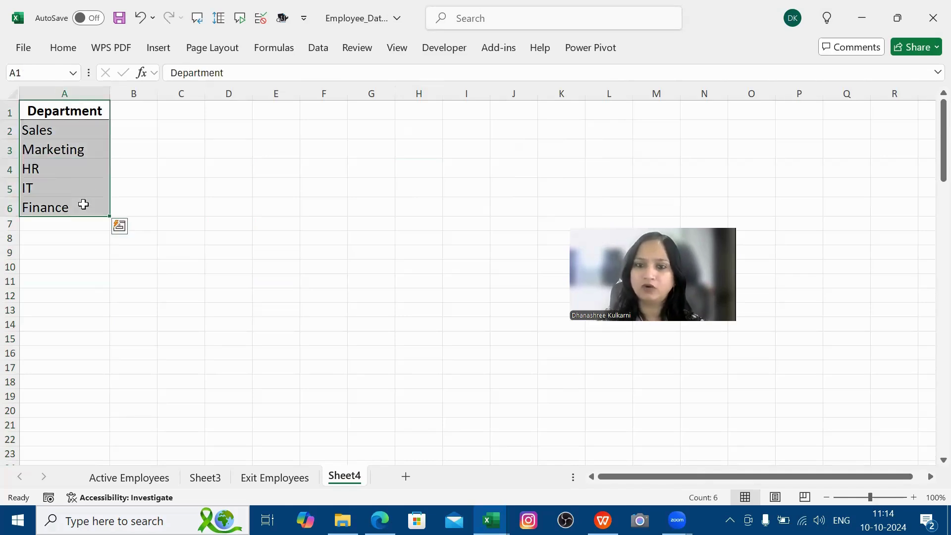
click(608, 48)
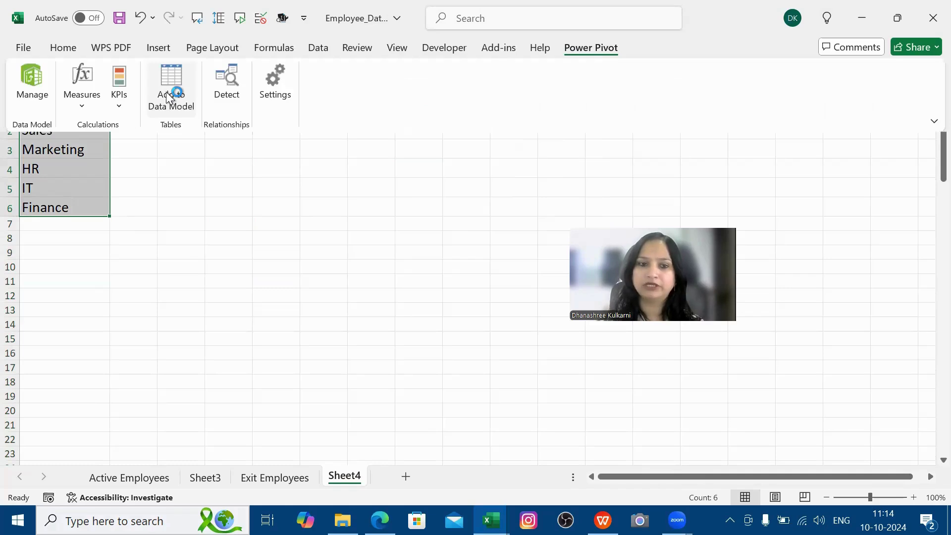
click(168, 97)
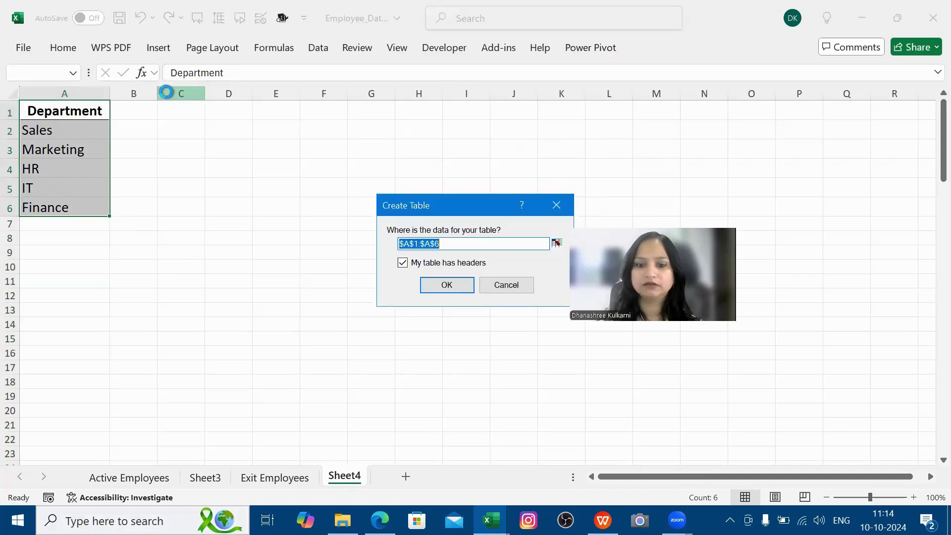
key(Return)
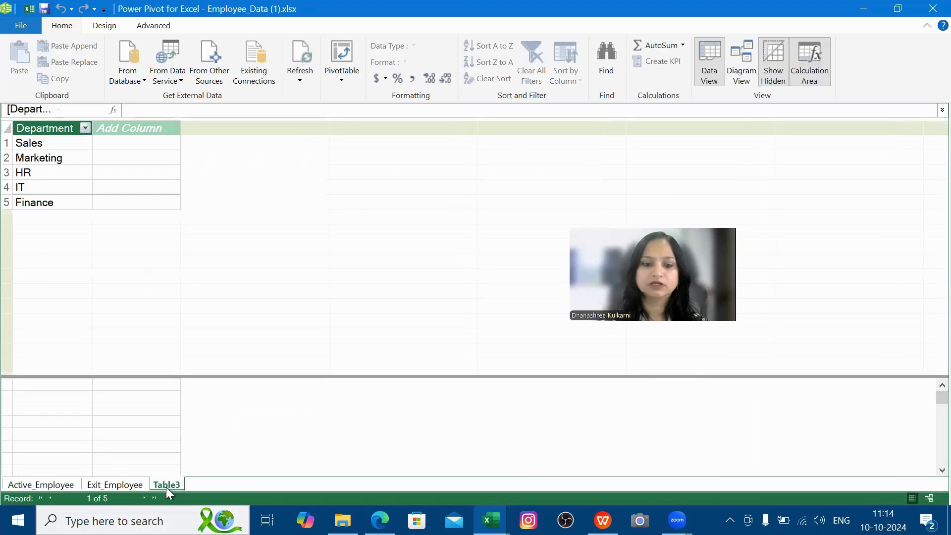
Rename the Table3 table in the Data Model as Unique_Department.
right_click(165, 486)
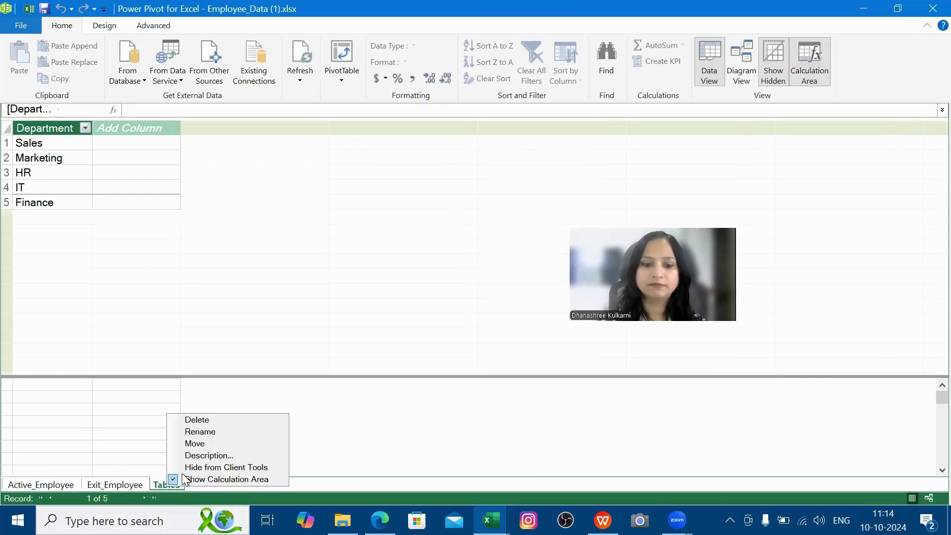
click(209, 432)
text(Uni)
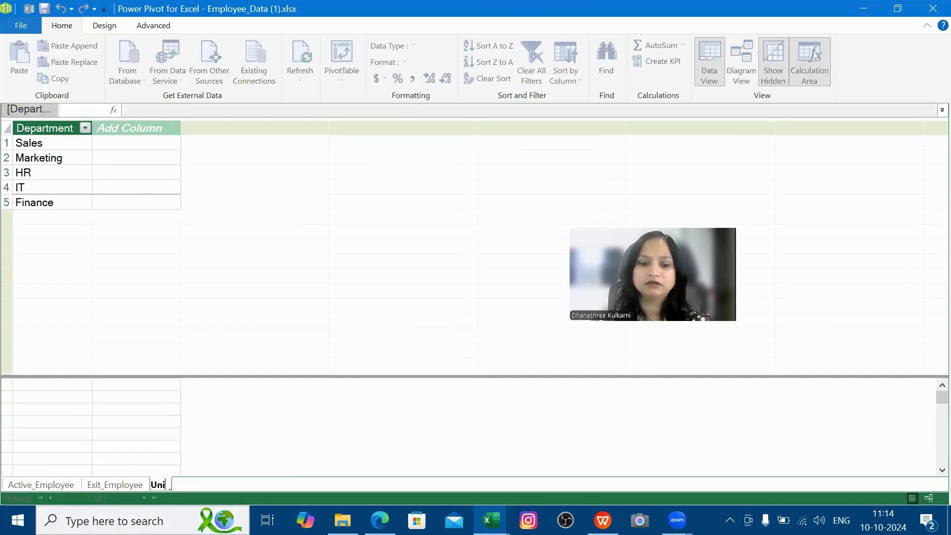
text(que_Depar)
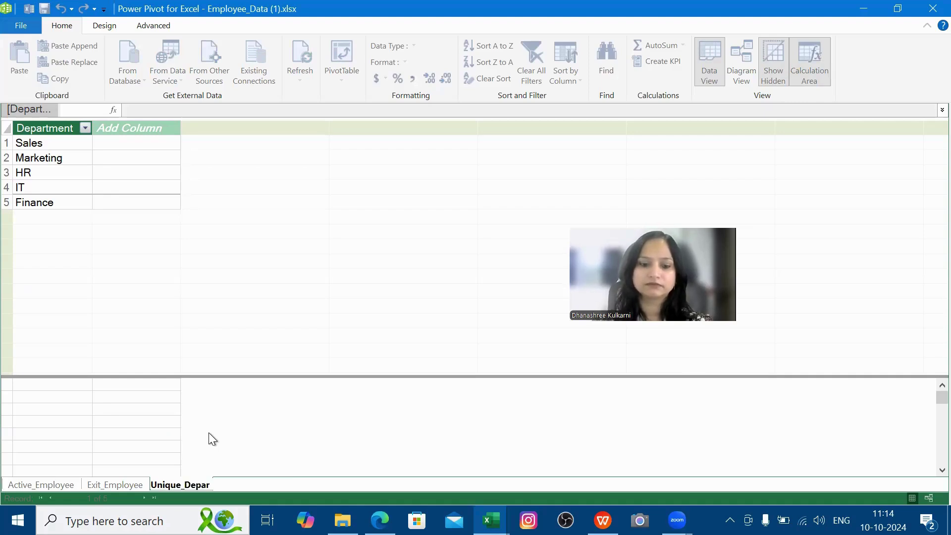
text(tment)
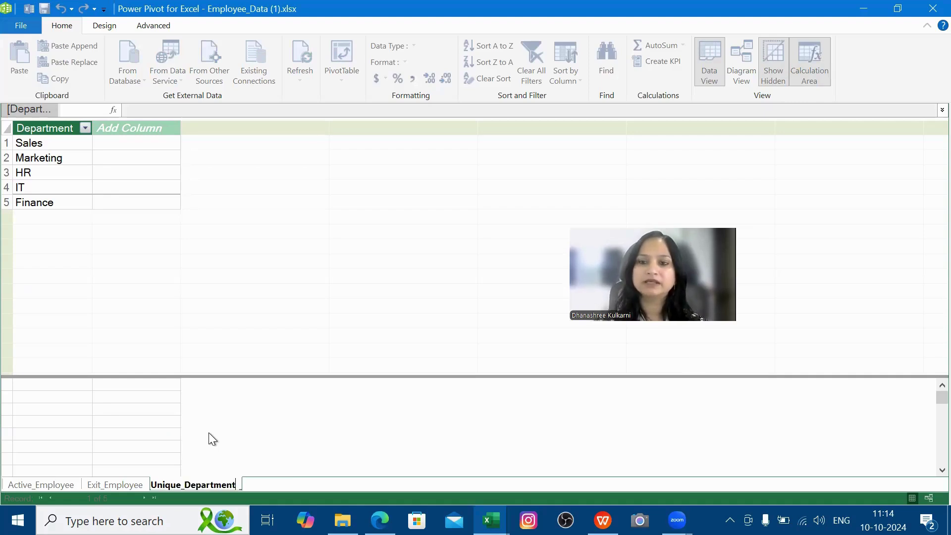
key(Return)
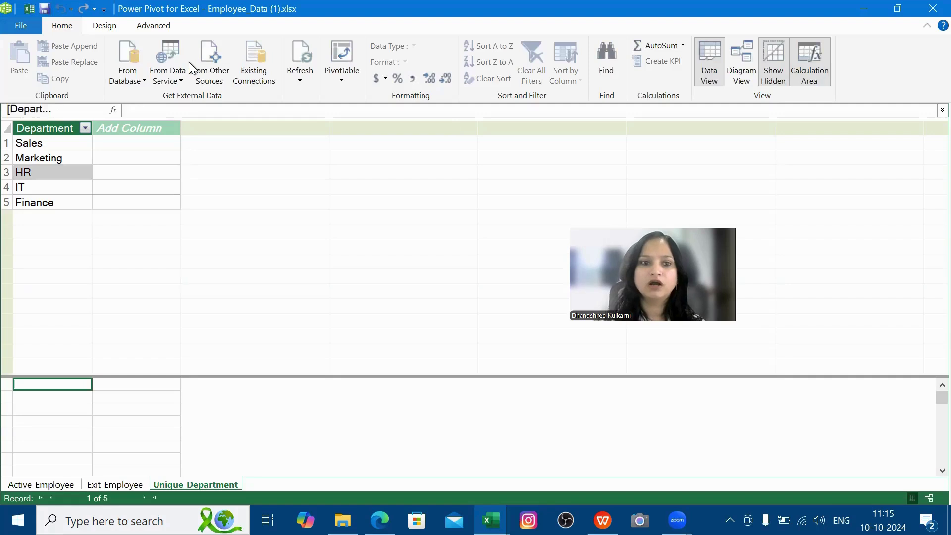
In Diagram View, relate Unique_Department's Department to the Department field of Exit_Employee and of Active_Employee, and close Power Pivot.
click(746, 75)
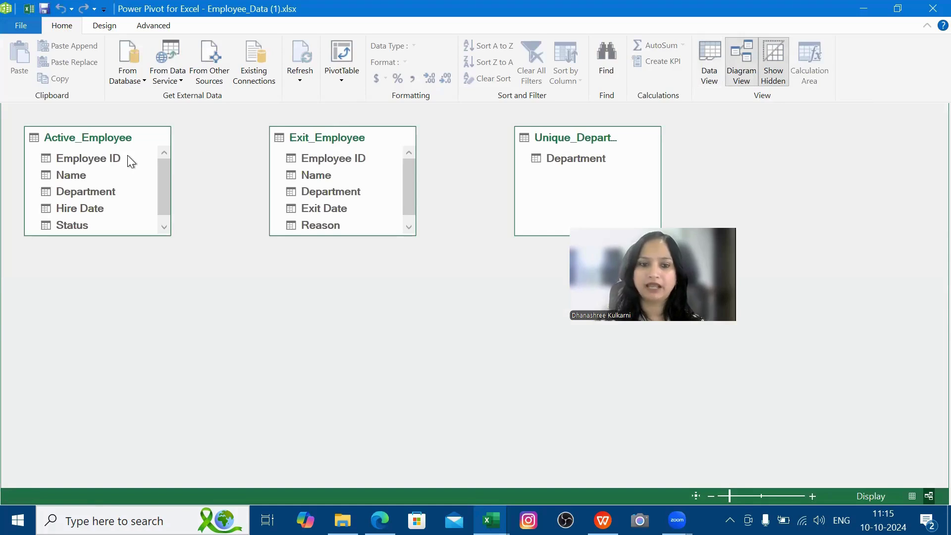
mouse_move(127, 156)
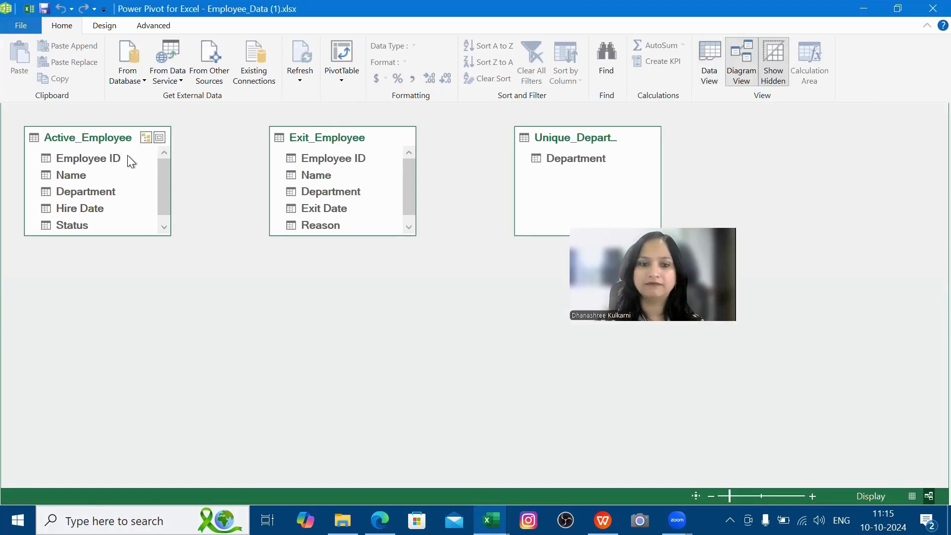
click(580, 169)
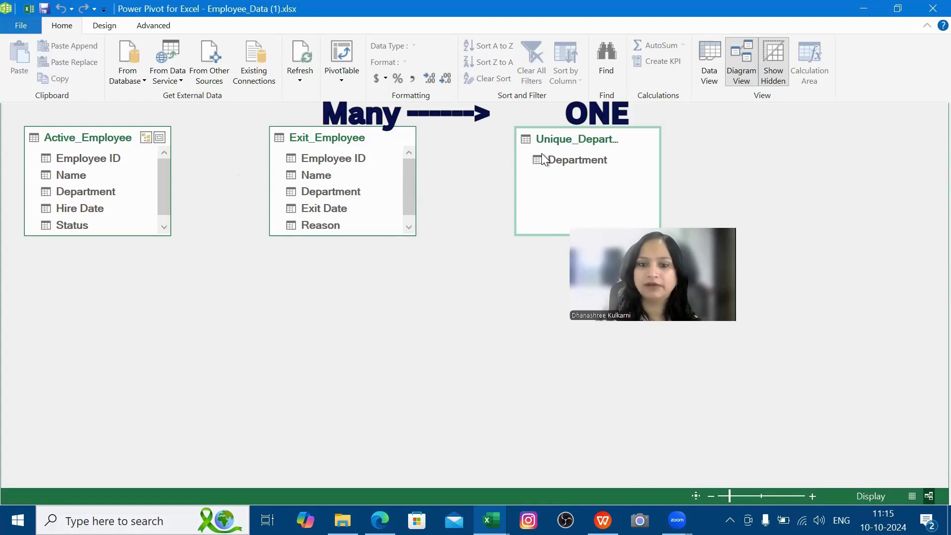
drag(542, 158, 348, 191)
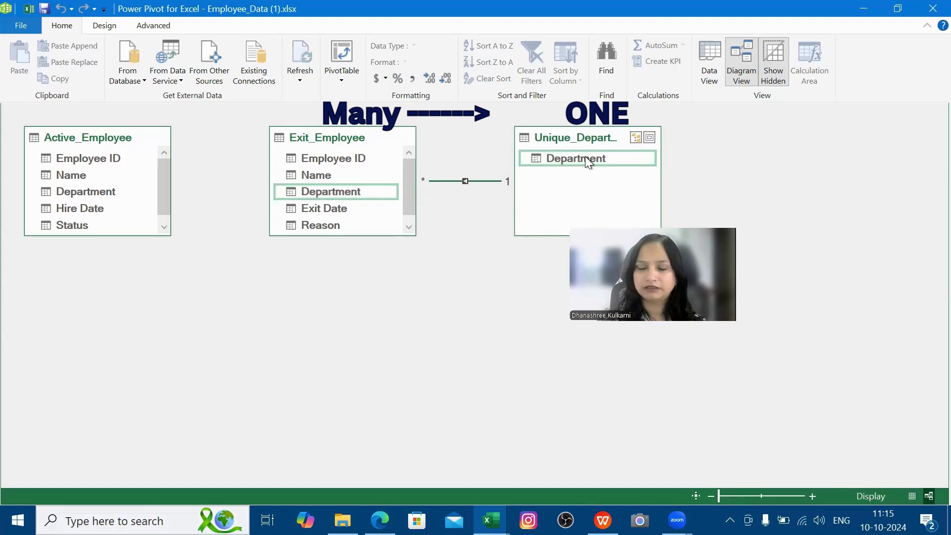
drag(585, 156, 90, 187)
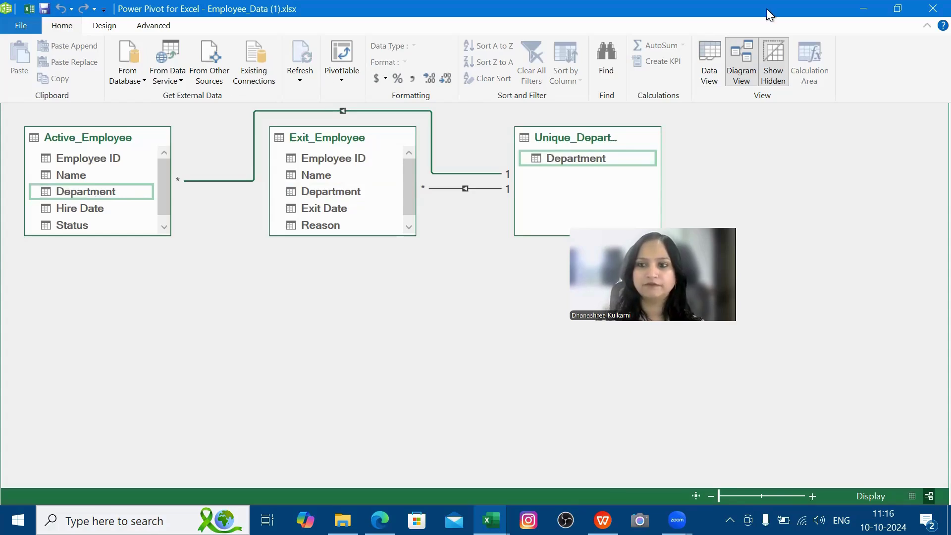
click(930, 9)
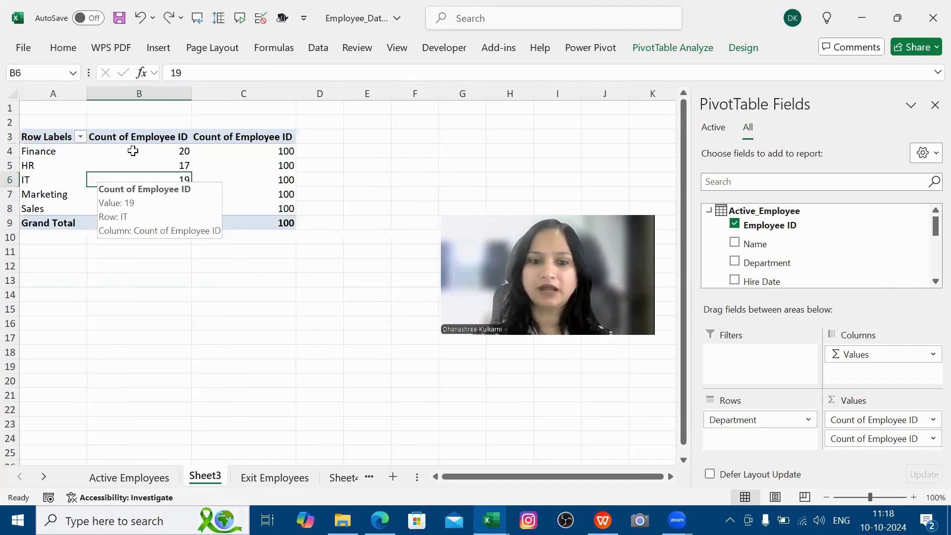
Replace the PivotTable's Department row field with the Department field from the Unique_Department table.
click(241, 179)
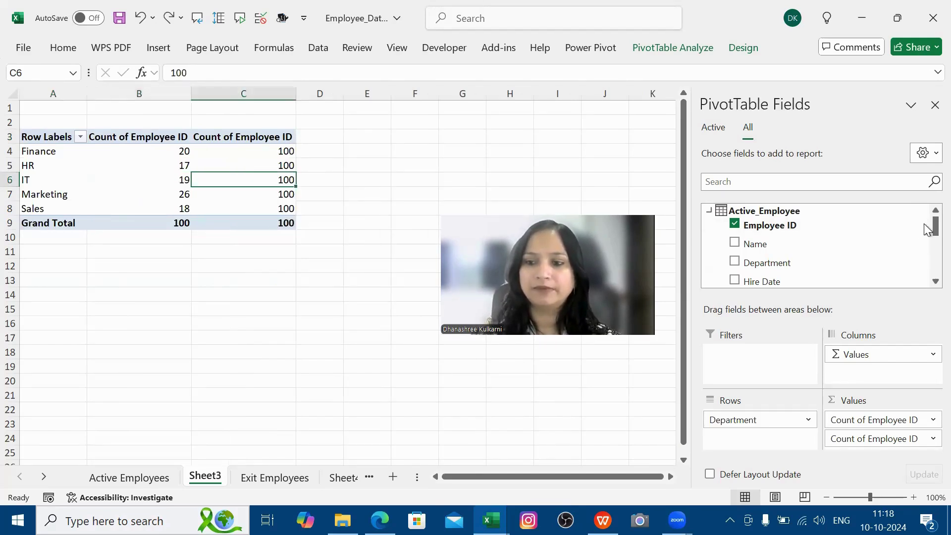
scroll(925, 227, down, 5)
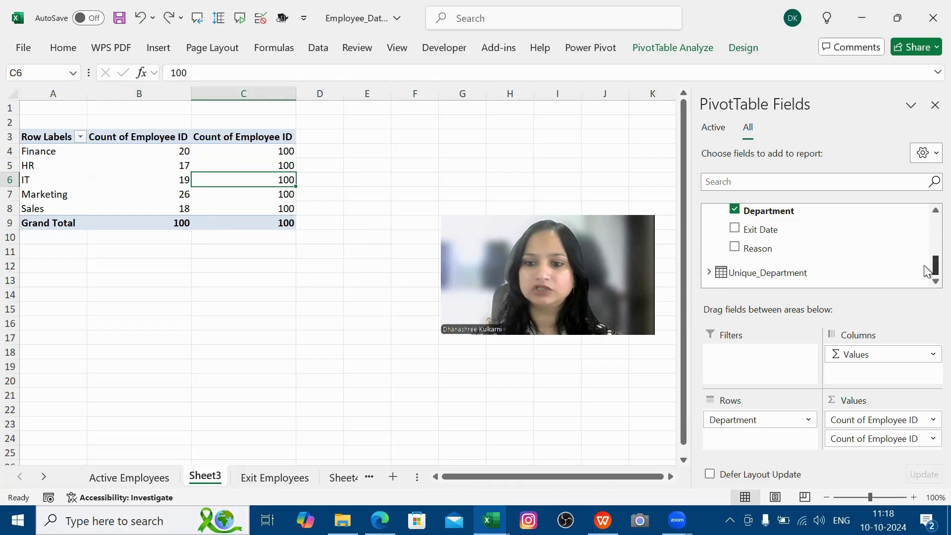
click(708, 274)
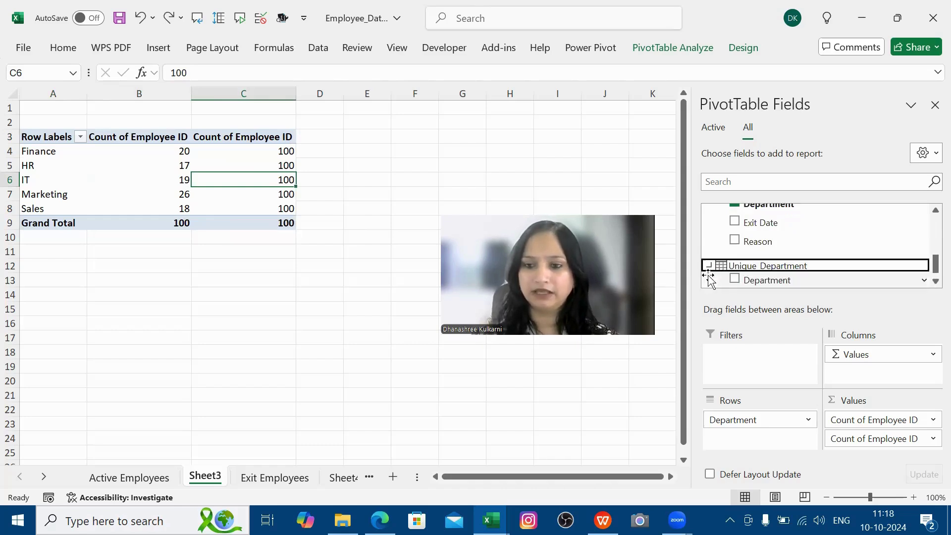
click(771, 282)
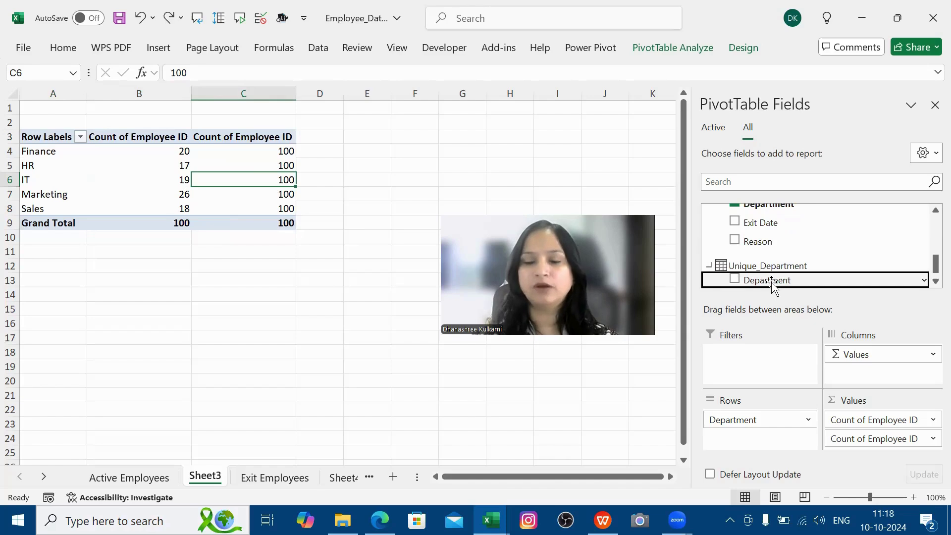
drag(773, 285, 756, 423)
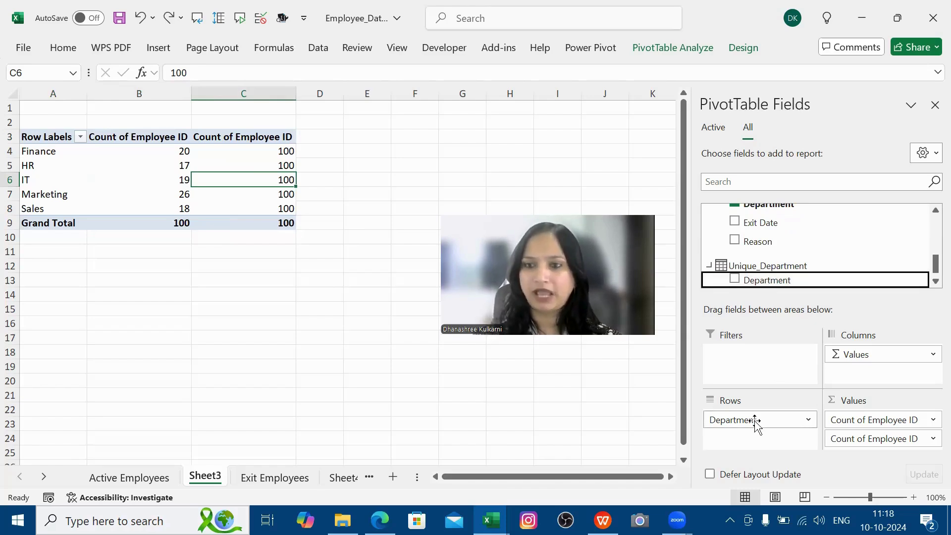
drag(755, 424, 646, 421)
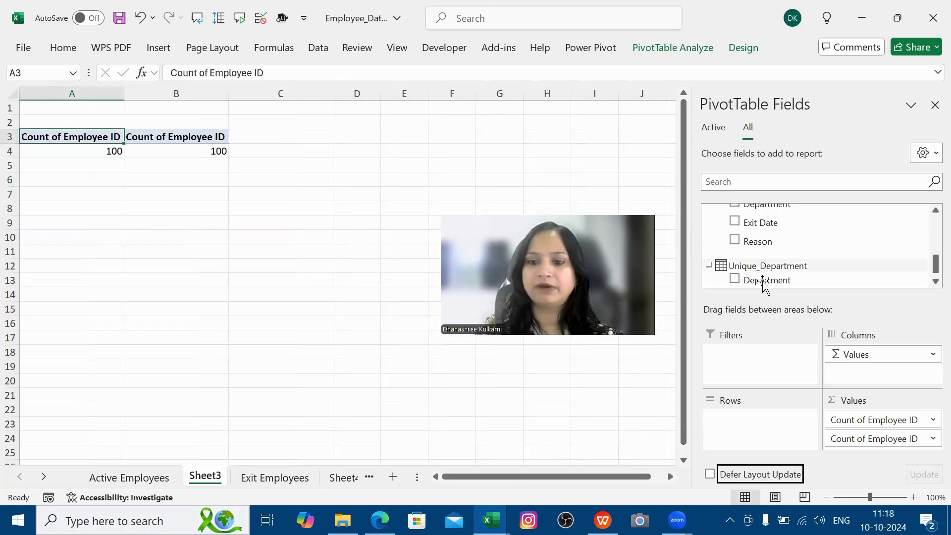
drag(765, 285, 757, 423)
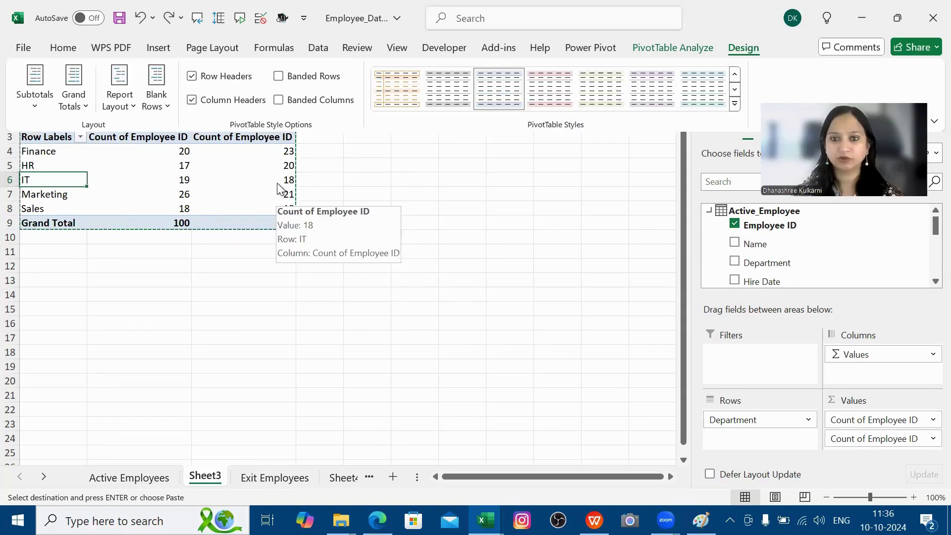
Apply the Light Orange, Pivot Style Medium 14 style to the PivotTable.
click(741, 49)
click(742, 49)
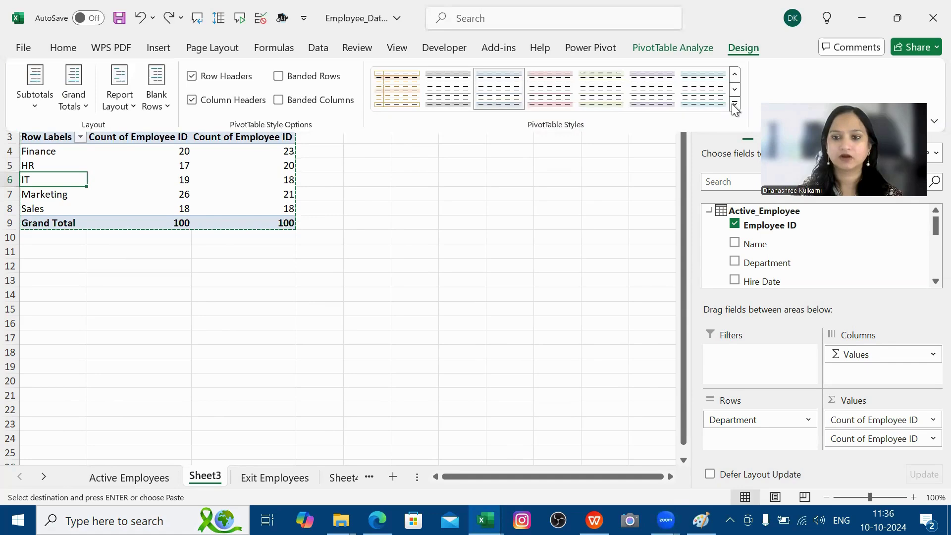
click(734, 105)
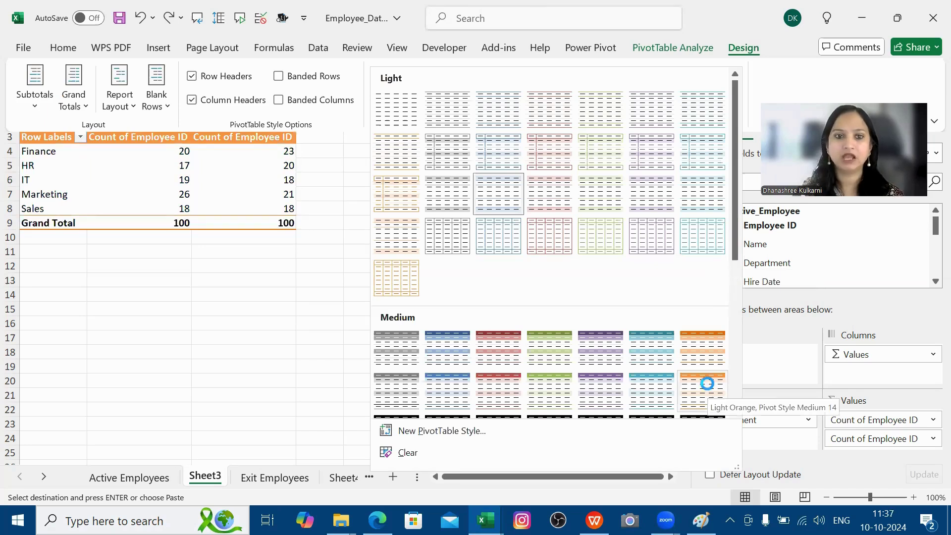
click(79, 178)
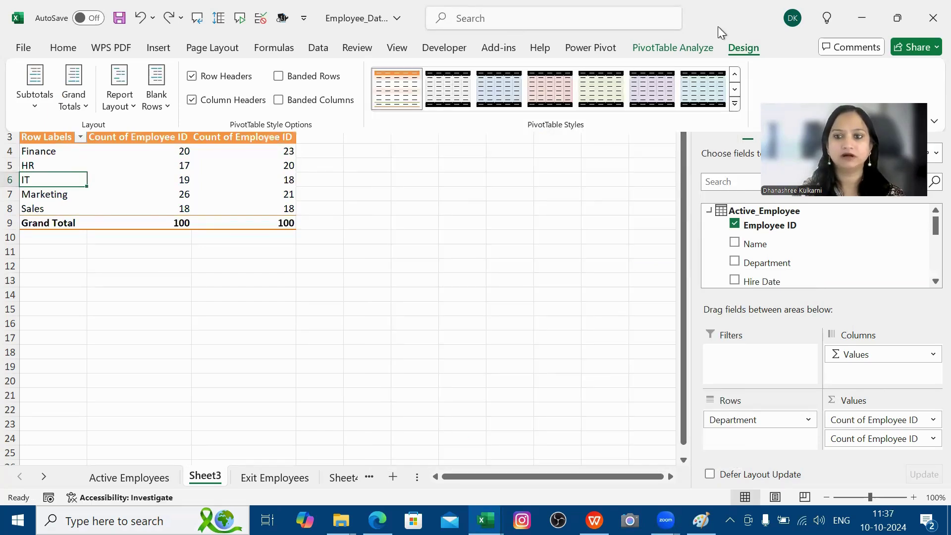
Show the PivotTable report layout in Tabular Form.
click(736, 52)
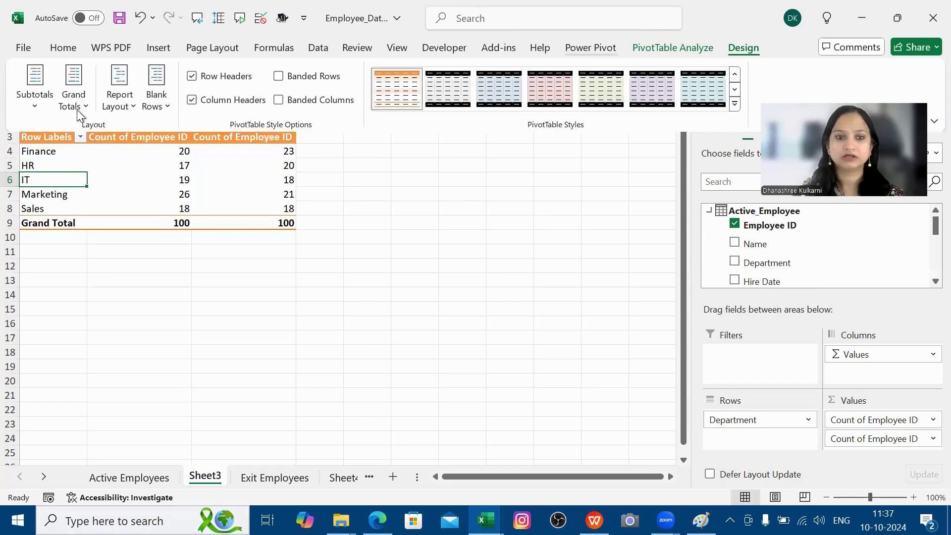
click(127, 105)
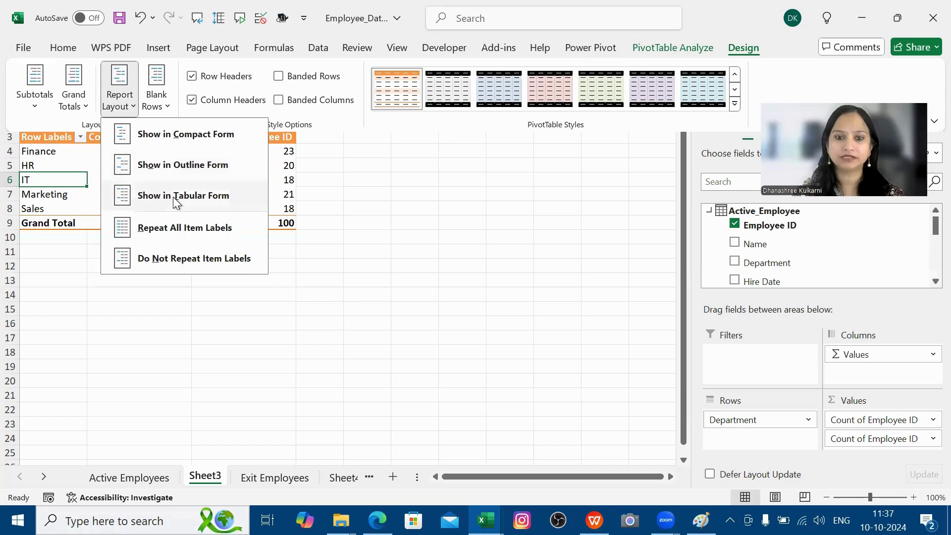
click(173, 197)
Rename the two count column headers in B3 and C3 as Active Employees and Exit Employees.
click(153, 139)
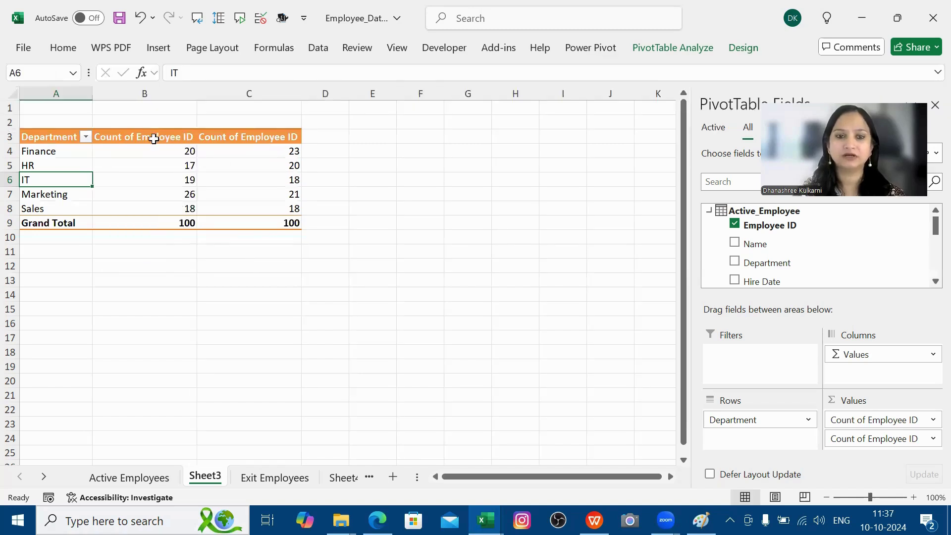
click(154, 138)
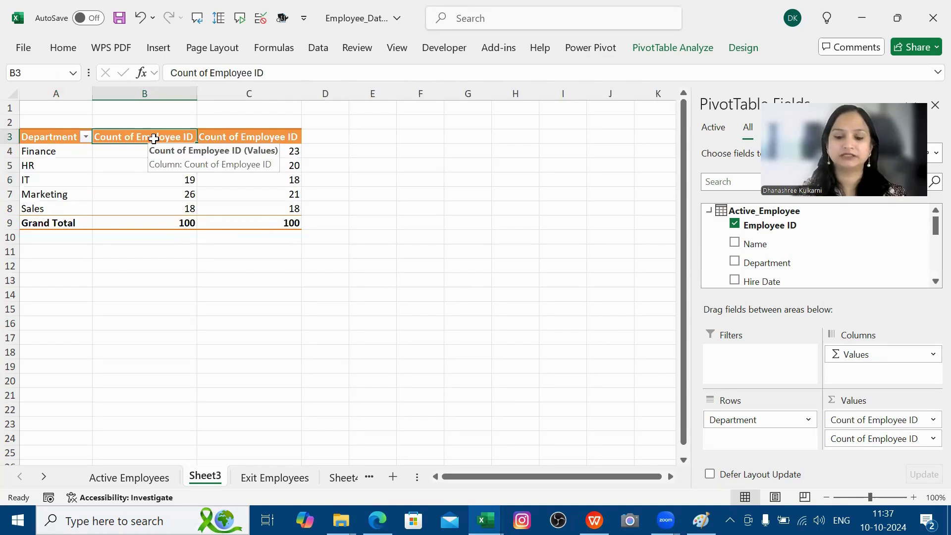
text(Active Employees)
click(237, 139)
text(Exi)
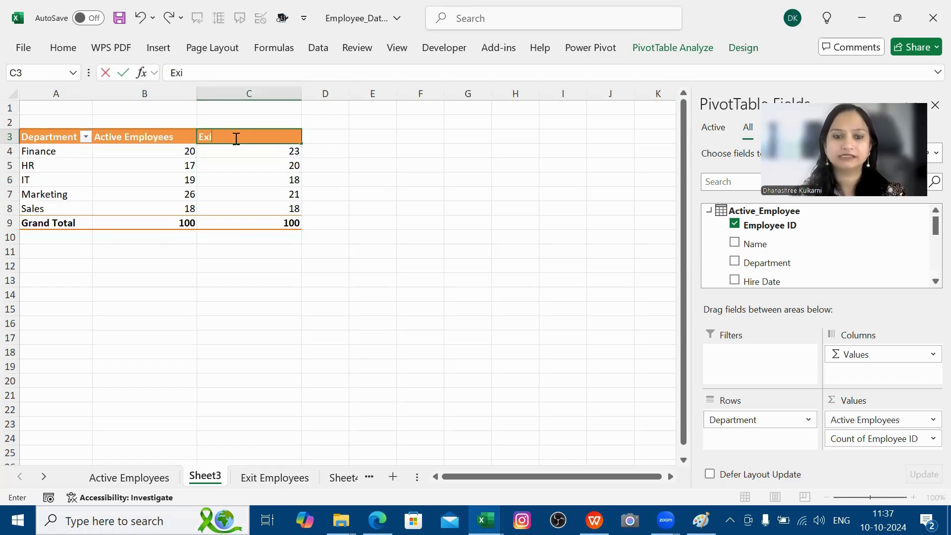
text(t Emplo)
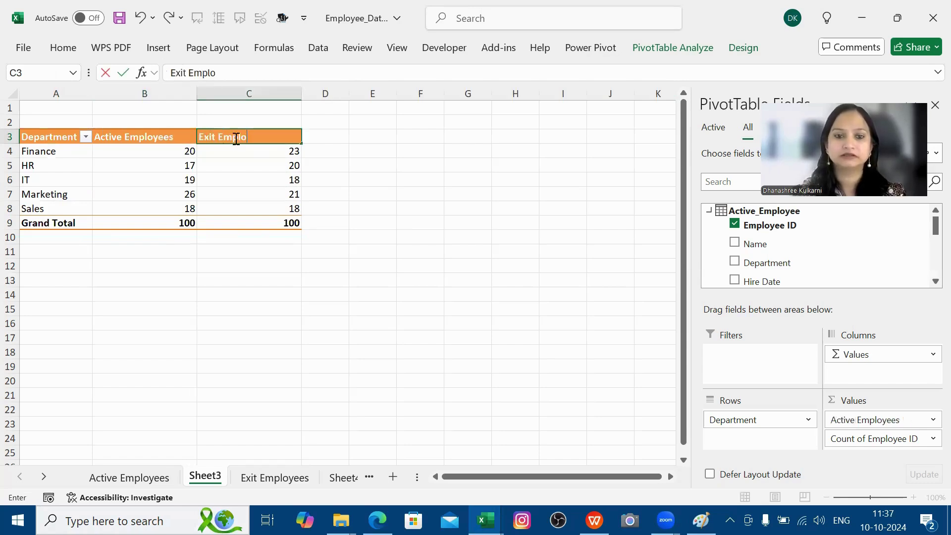
text(yees)
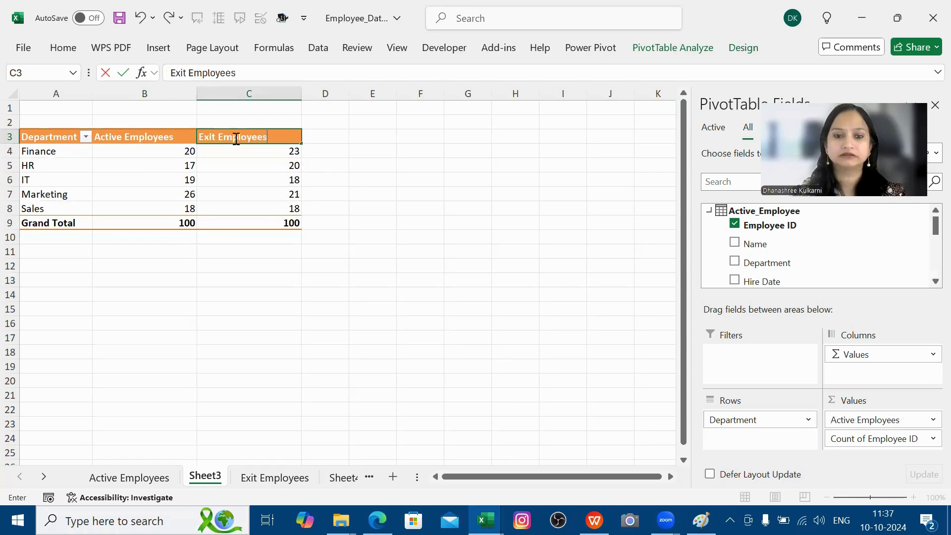
click(325, 208)
Set the font size of all cells on Sheet3 to 15.
key(ctrl+a)
click(63, 47)
key(Return)
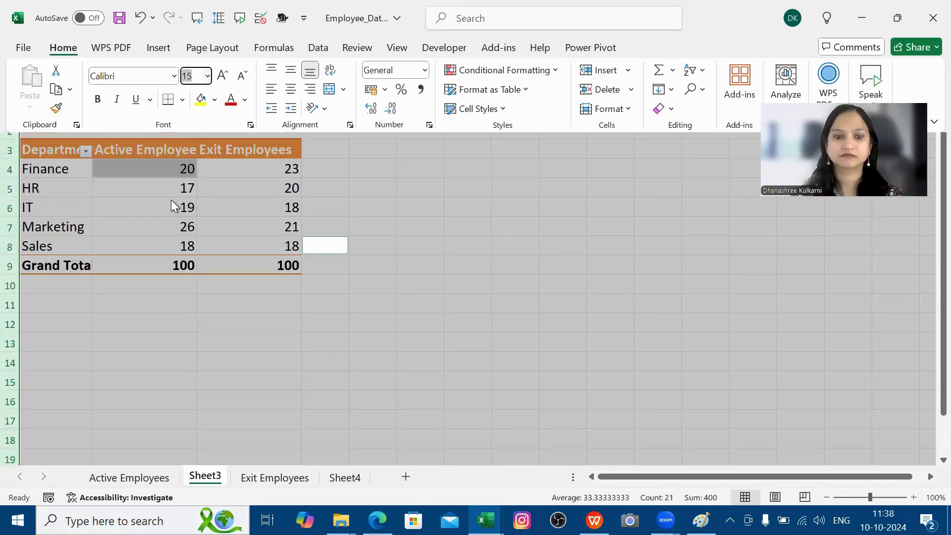
key(Escape)
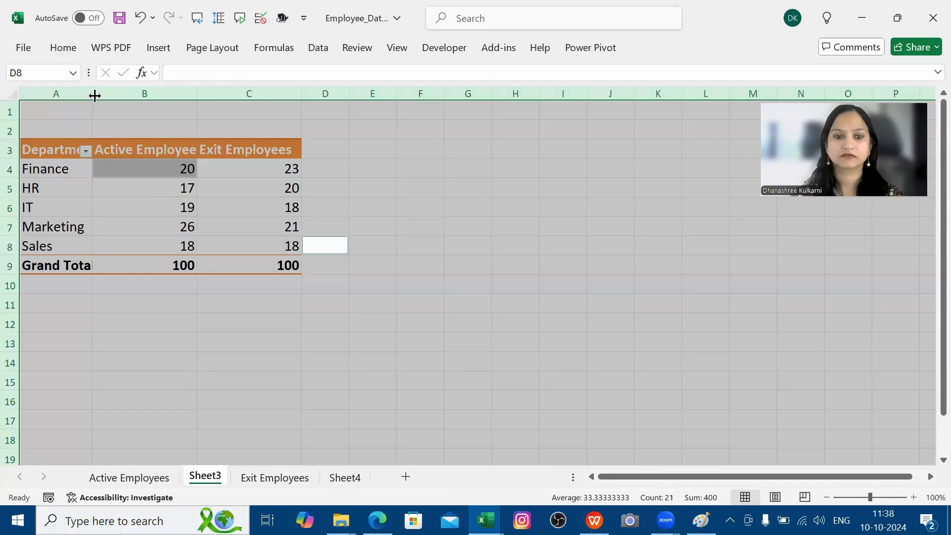